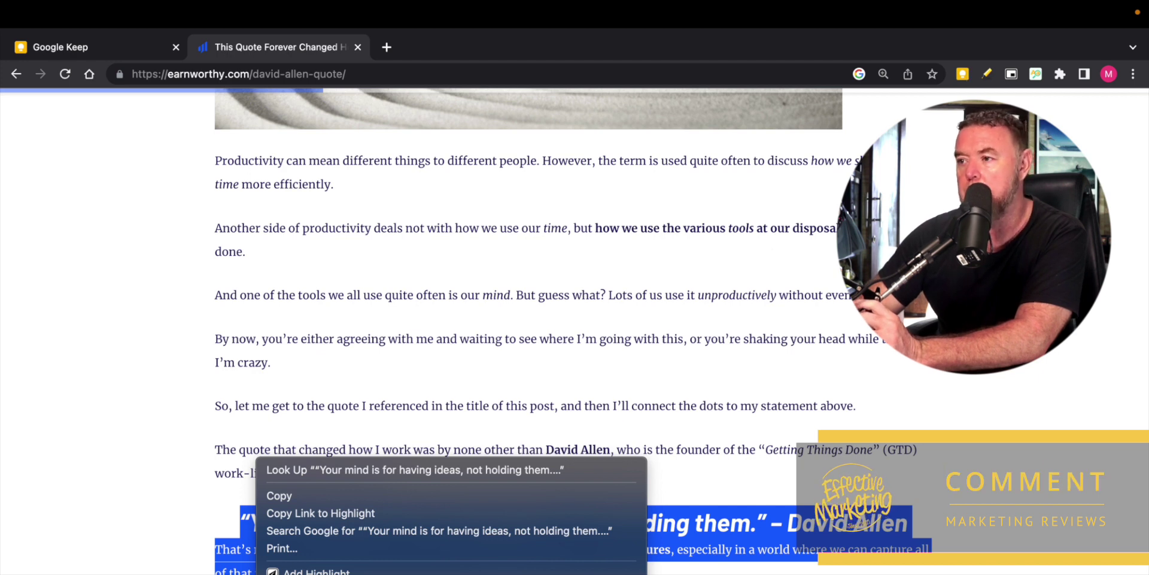
# Try to highlight the David Allen quote and the sentence below it on the article page.
pyautogui.press('Escape')
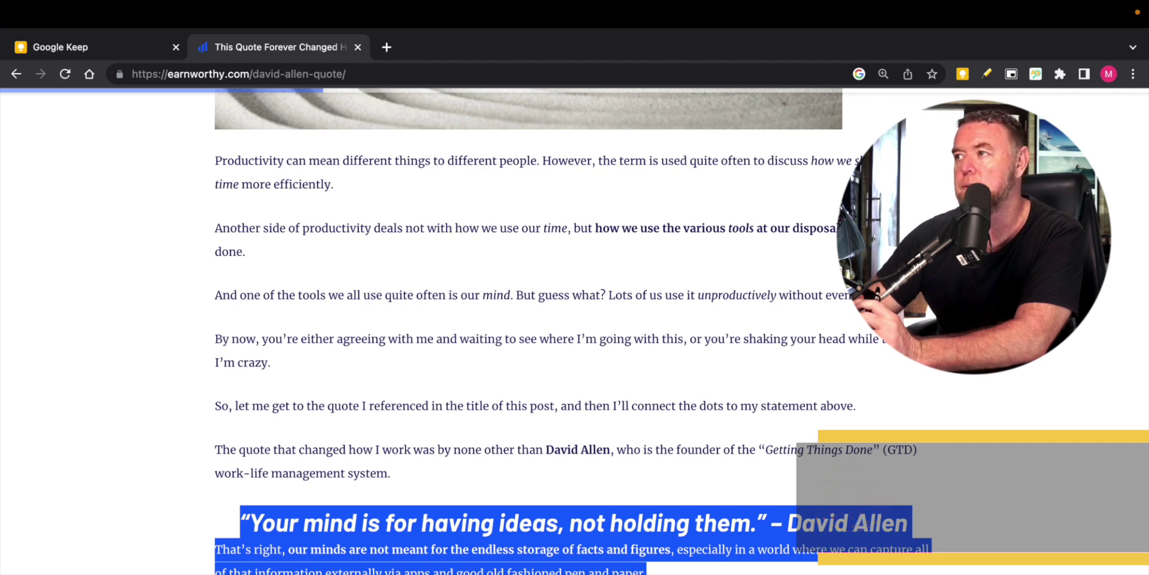
pyautogui.moveTo(648, 569); pyautogui.dragTo(247, 520)
pyautogui.rightClick(244, 522)
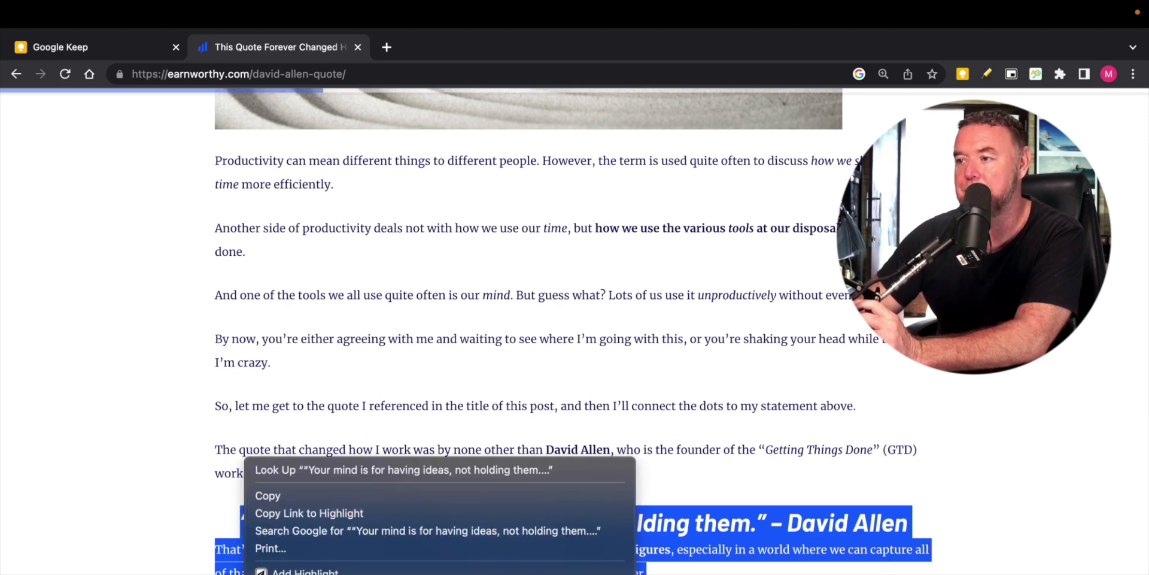
pyautogui.click(305, 573)
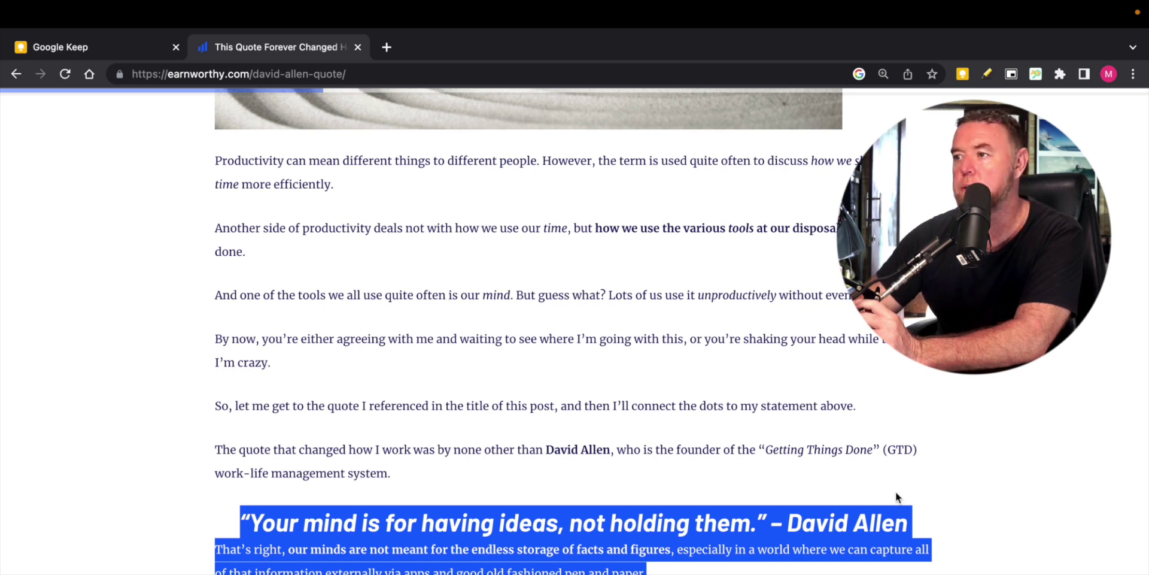
pyautogui.scroll(-4, 895, 490)
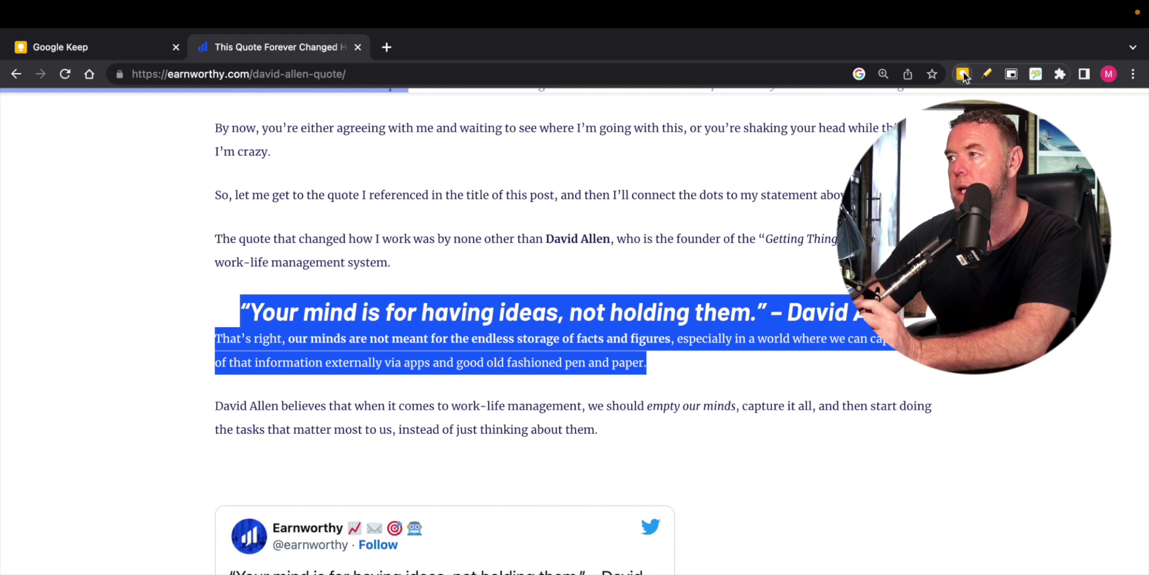
pyautogui.click(623, 257)
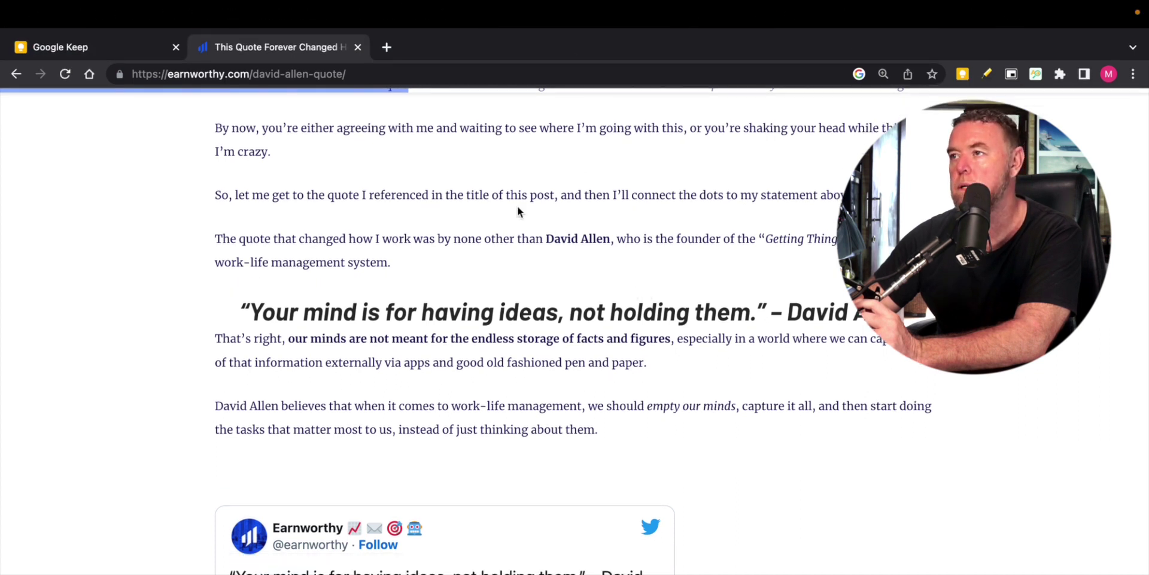
# Close the Marker.to link popup near the article's header.
pyautogui.scroll(5, 517, 206)
pyautogui.scroll(7, 517, 206)
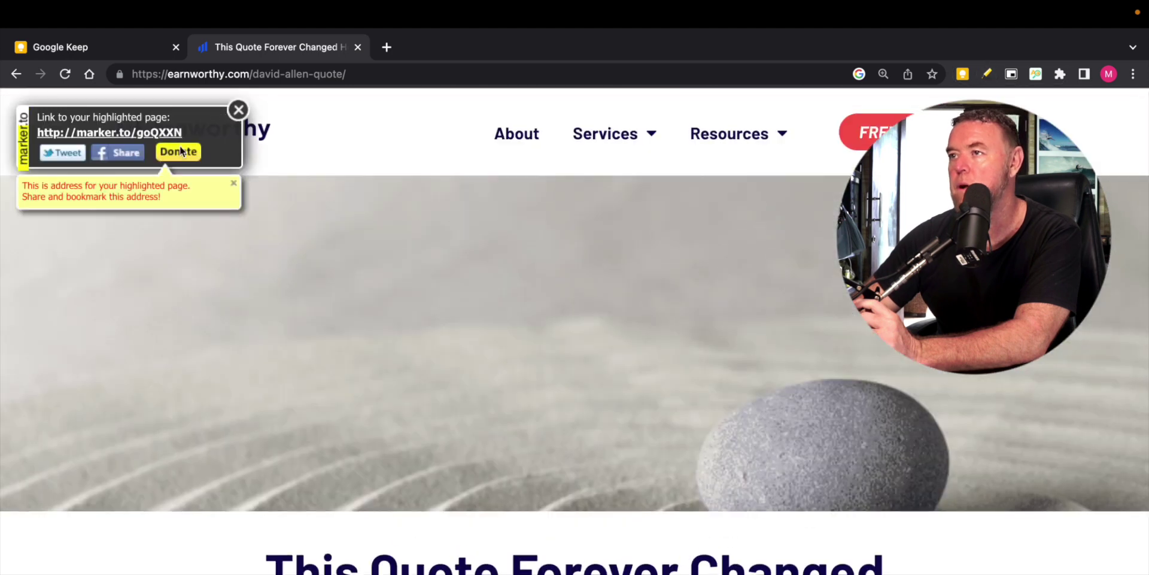
pyautogui.click(237, 109)
pyautogui.scroll(-10, 508, 193)
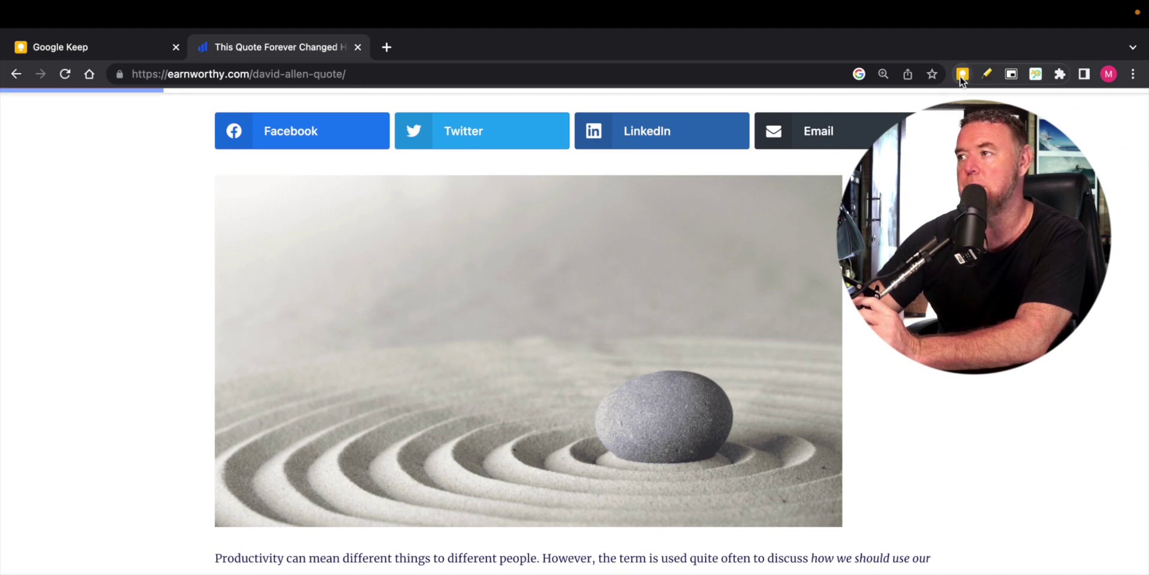
pyautogui.scroll(-8, 784, 251)
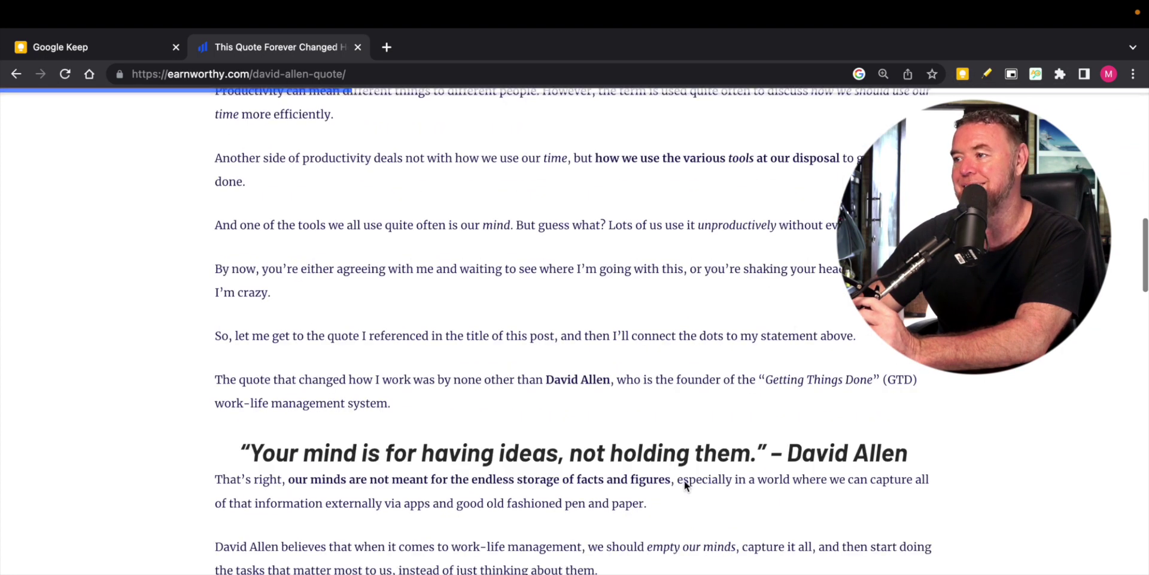
pyautogui.moveTo(671, 501); pyautogui.dragTo(289, 450)
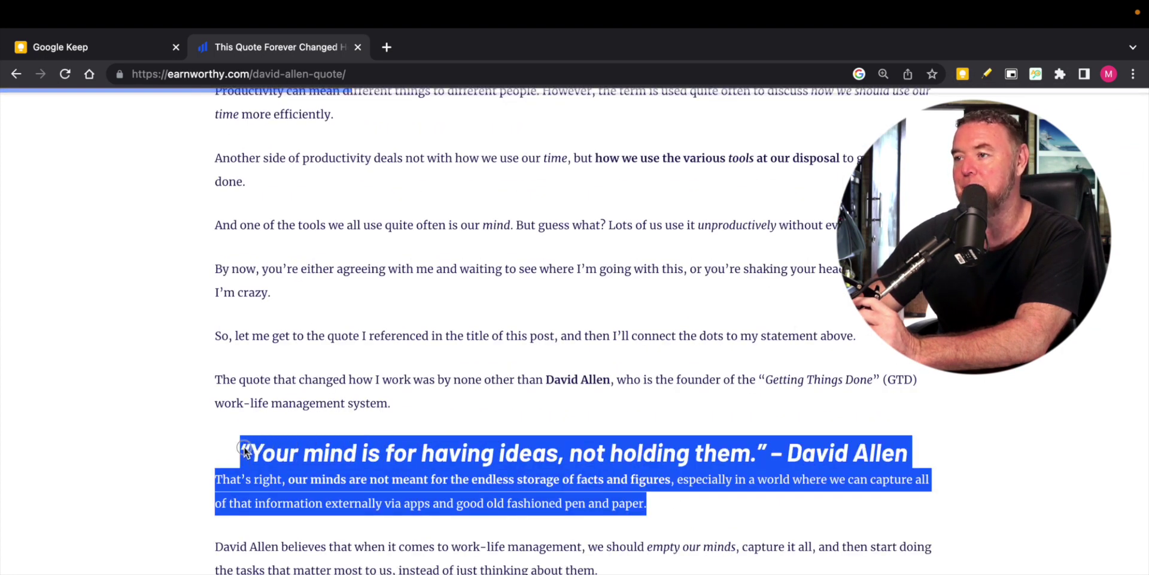
pyautogui.rightClick(338, 451)
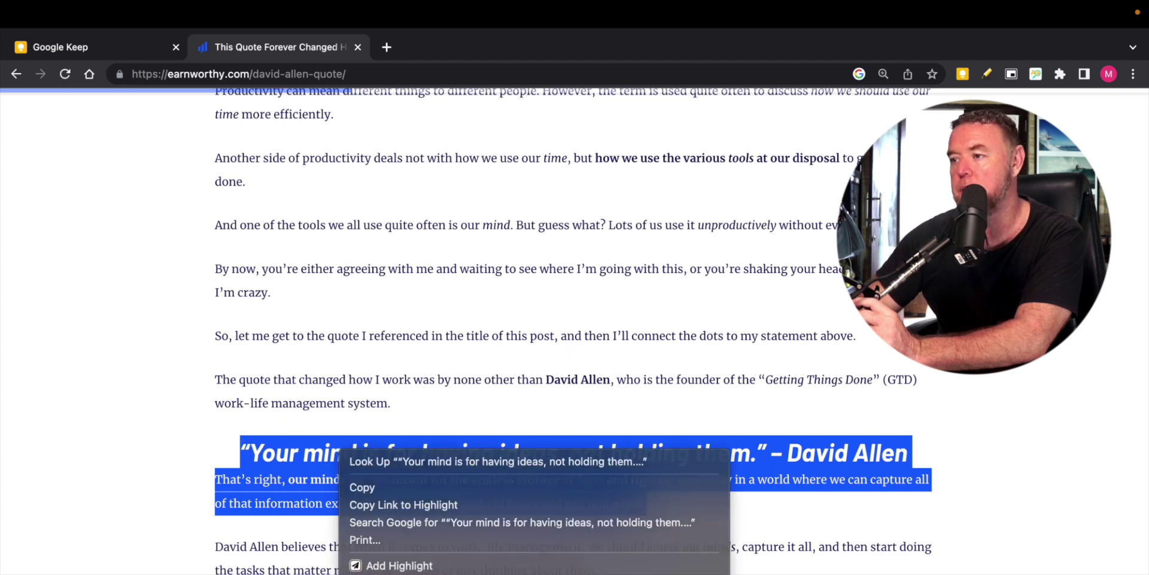
pyautogui.press('Escape')
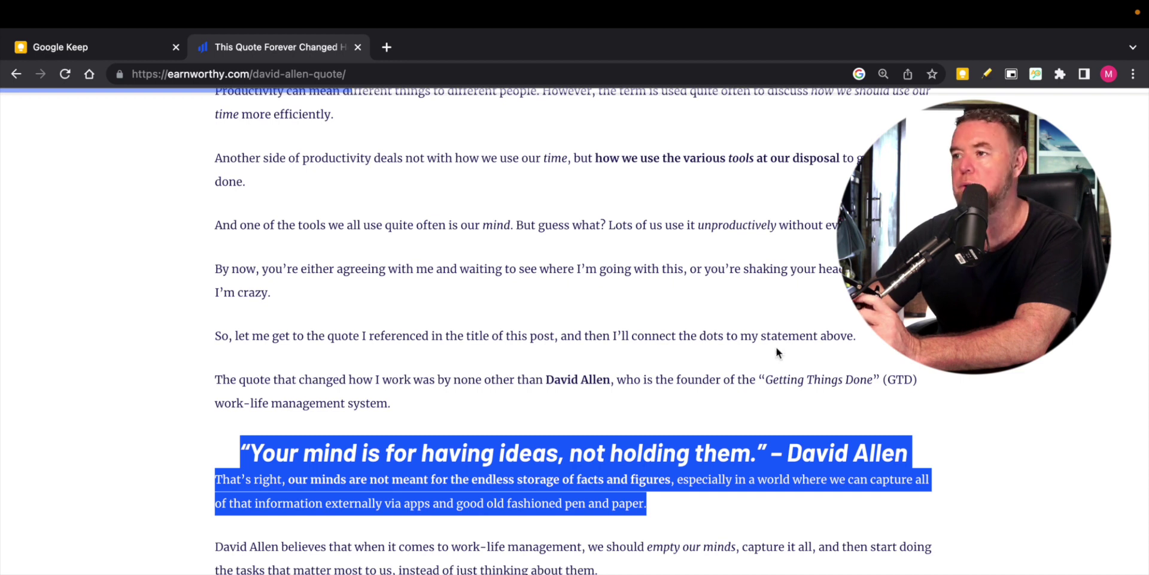
pyautogui.click(538, 406)
# Open the Earnworthy tweet embedded below the David Allen quote on Twitter.
pyautogui.scroll(-2, 783, 266)
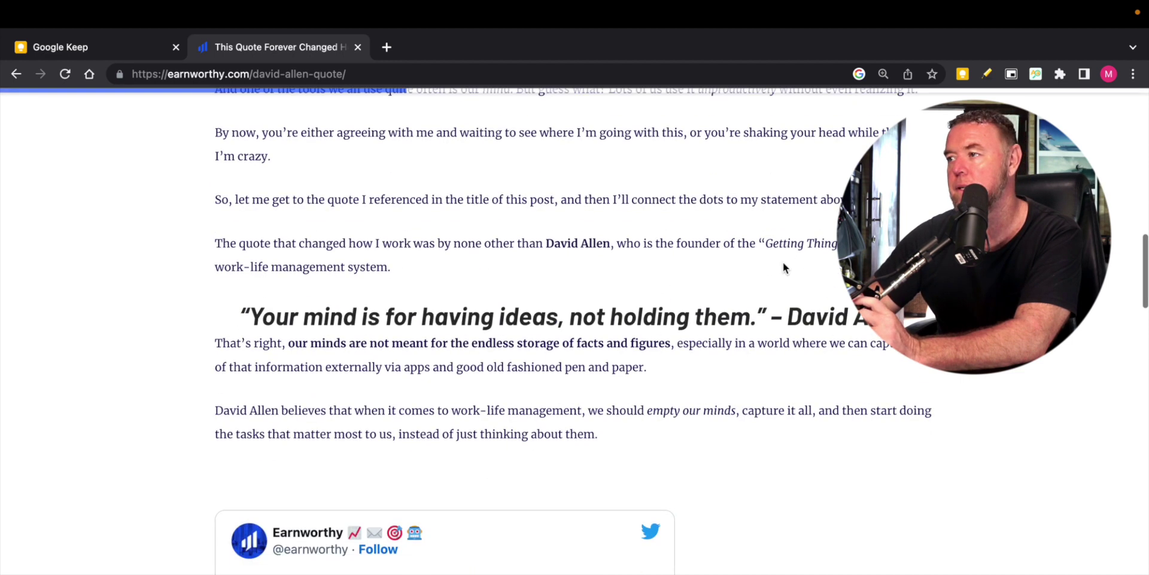
pyautogui.scroll(1, 687, 331)
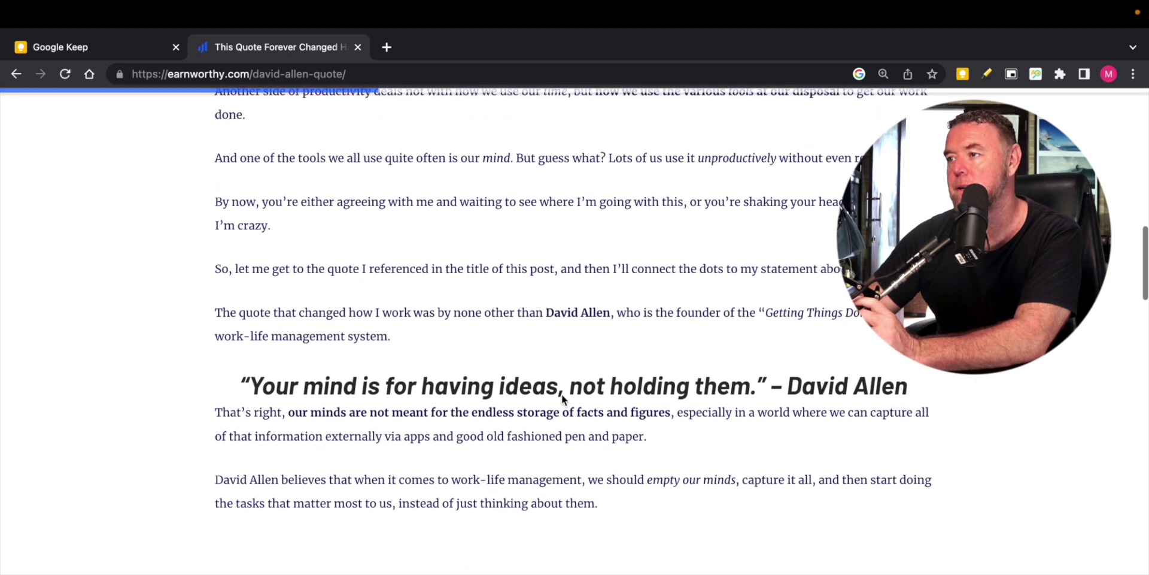
pyautogui.scroll(-3, 575, 395)
pyautogui.scroll(-1, 586, 394)
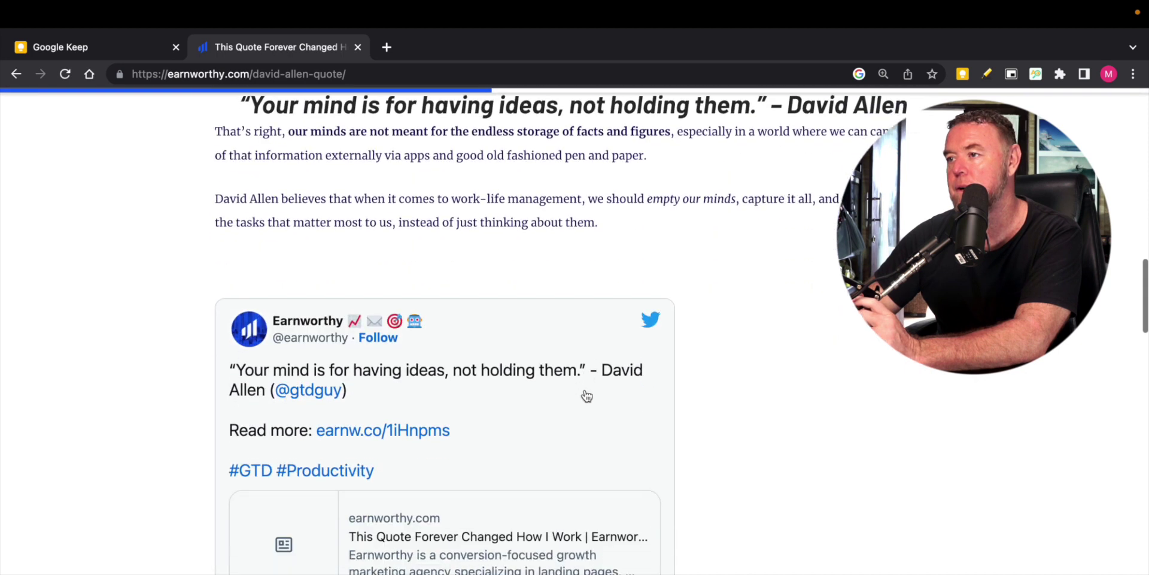
pyautogui.click(480, 341)
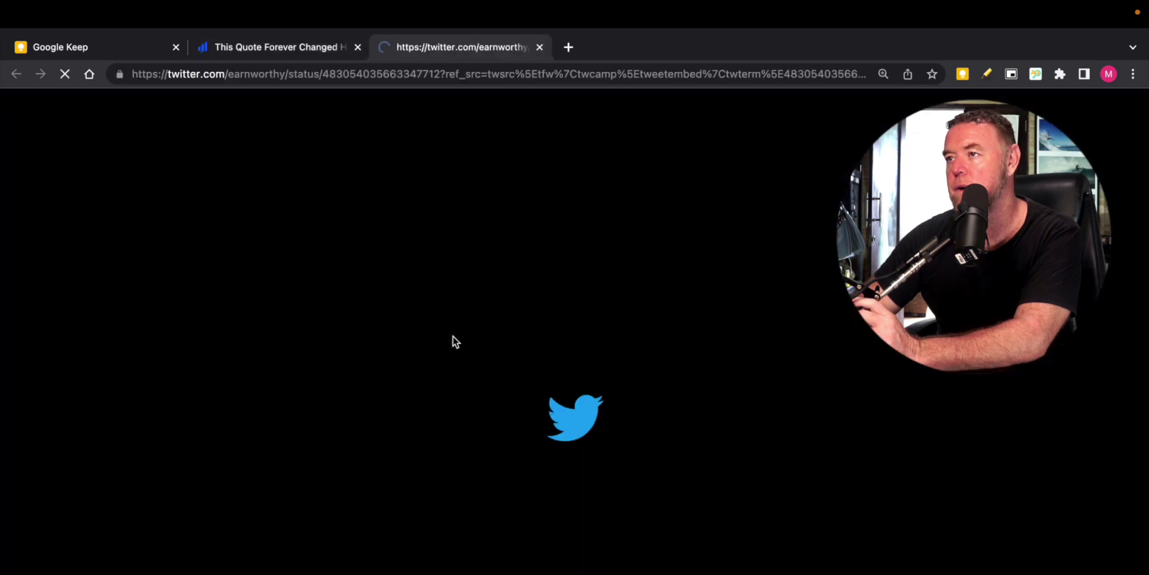
pyautogui.click(295, 58)
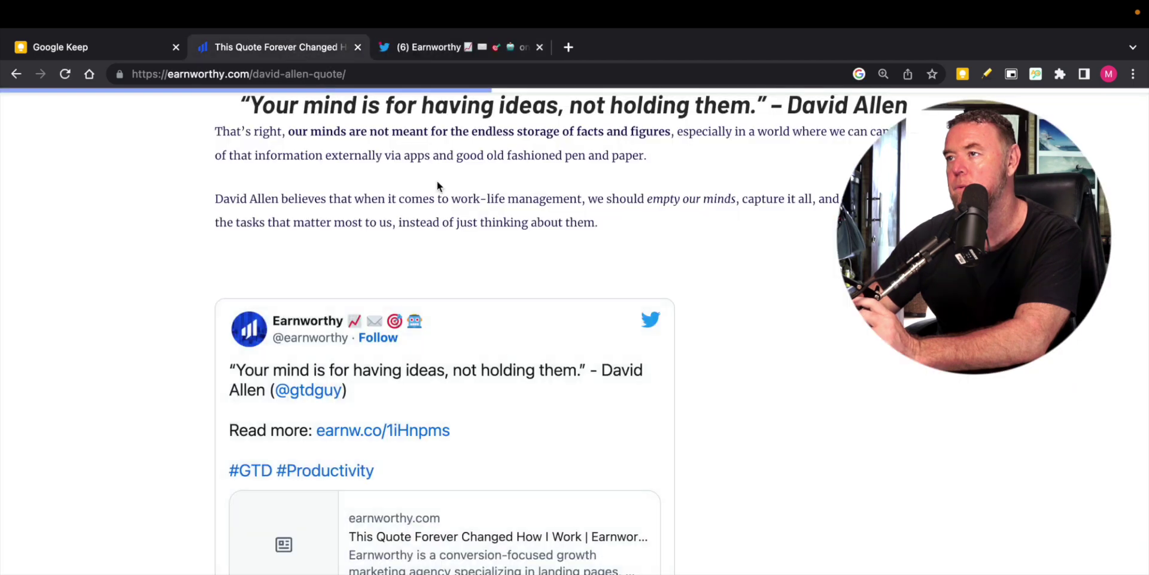
pyautogui.click(428, 43)
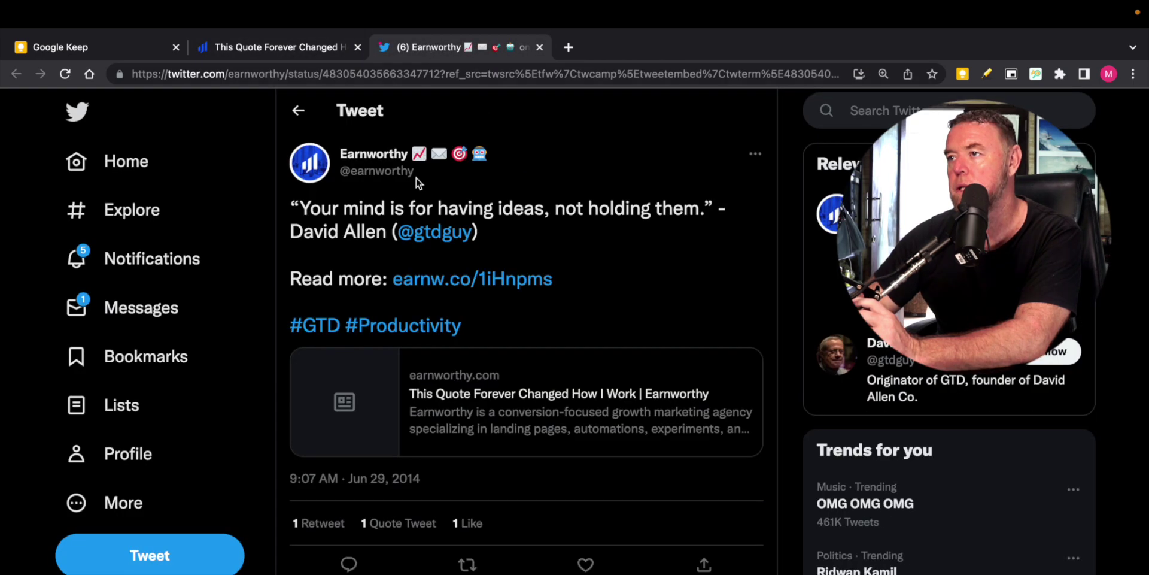
# Save the tweet's full text, from the quote through the hashtags, as a selection to Keep.
pyautogui.moveTo(525, 318); pyautogui.dragTo(297, 199)
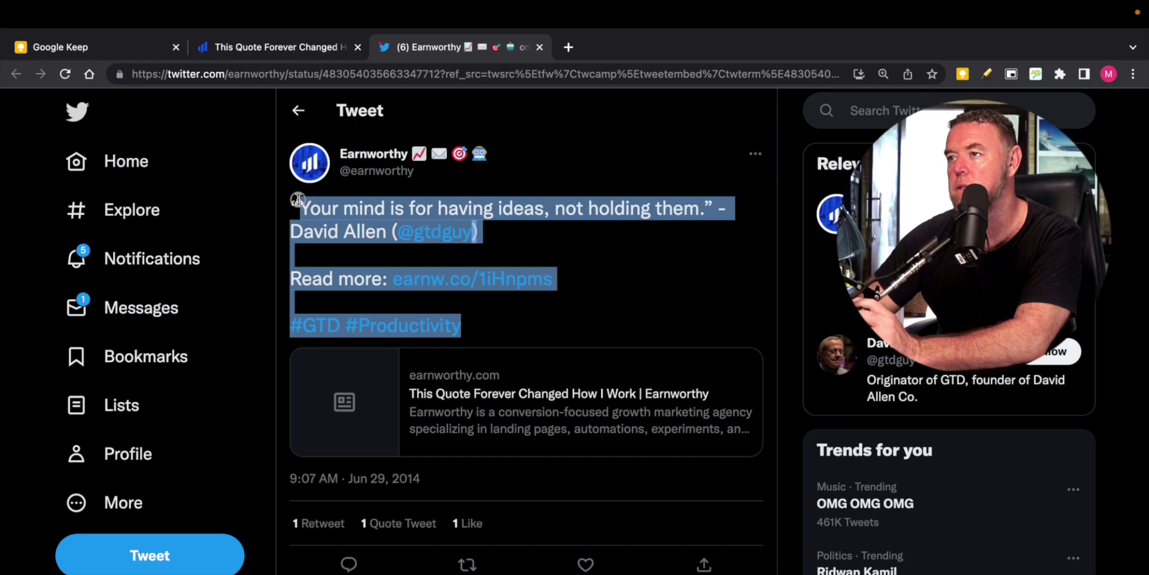
pyautogui.rightClick(333, 203)
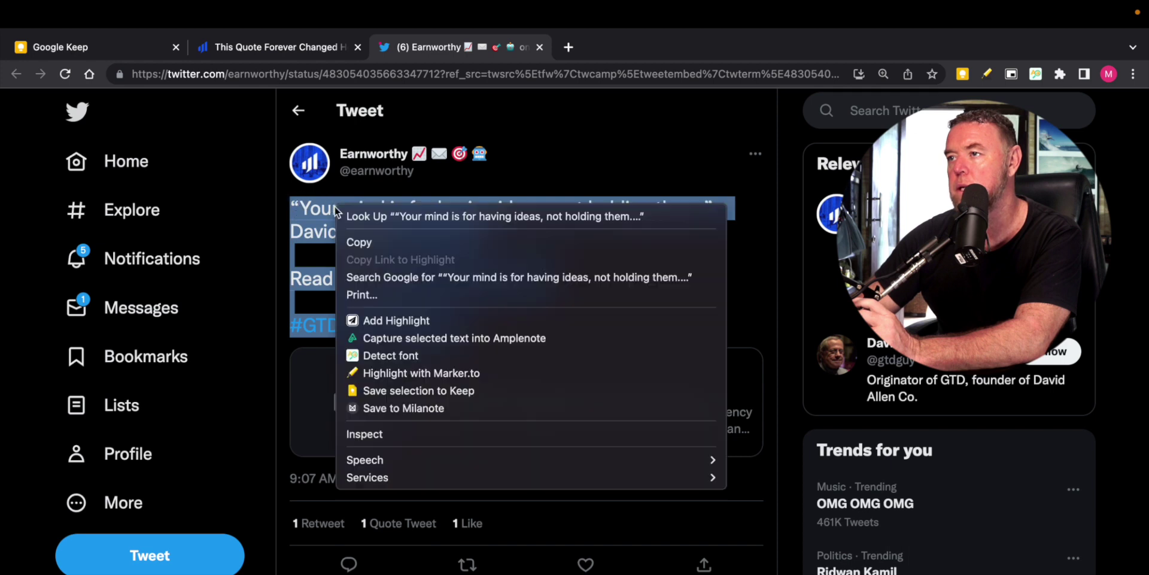
pyautogui.click(408, 393)
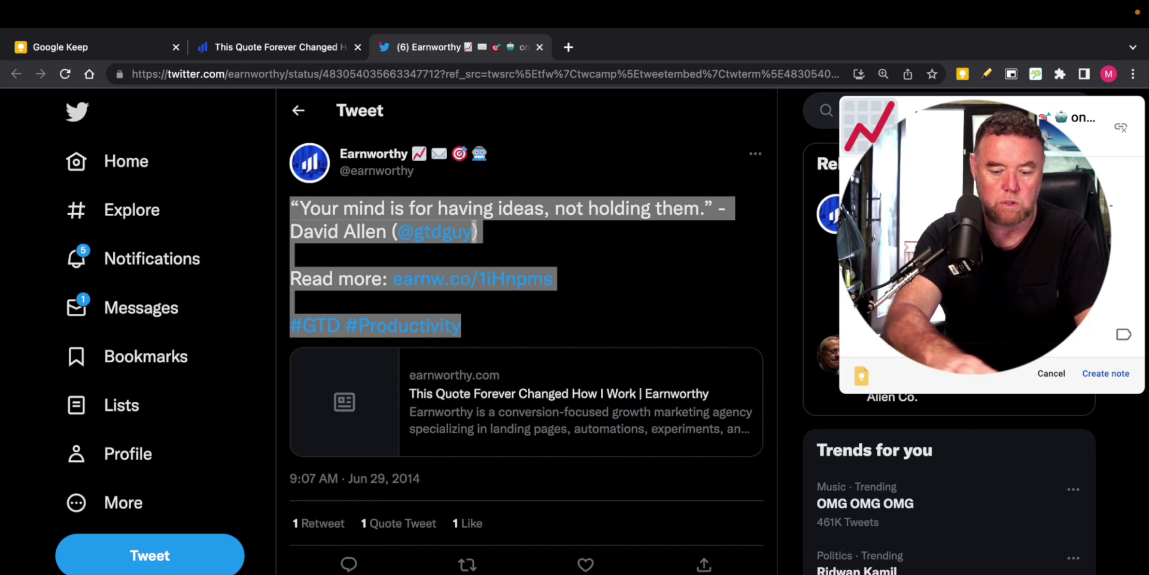
# Assign the Communication and Content Ideas labels to the new Keep note.
pyautogui.click(1124, 337)
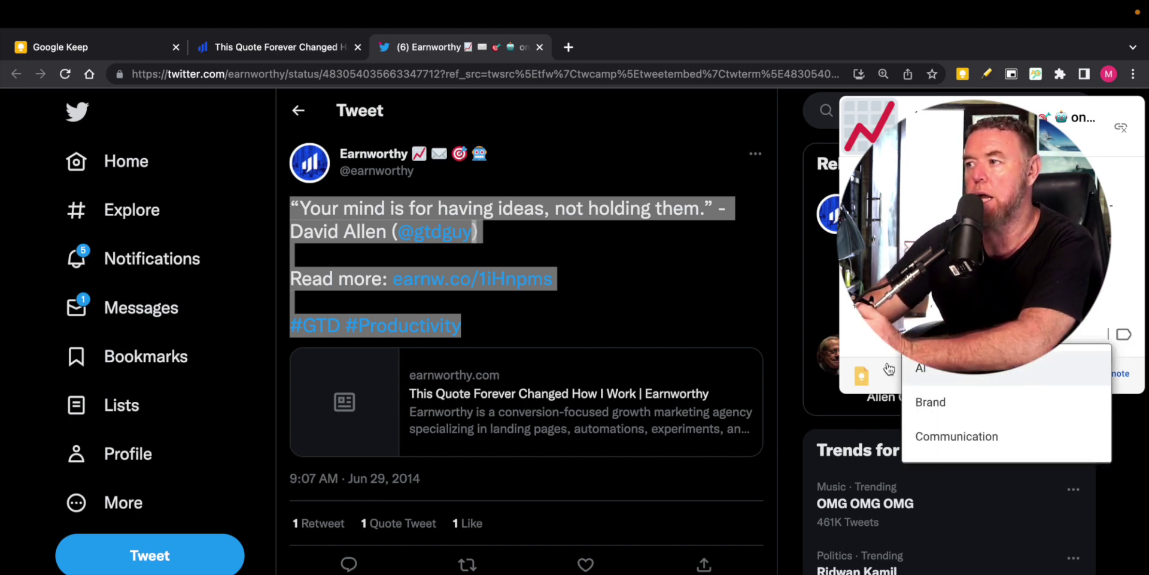
pyautogui.scroll(-2, 1018, 395)
pyautogui.click(965, 412)
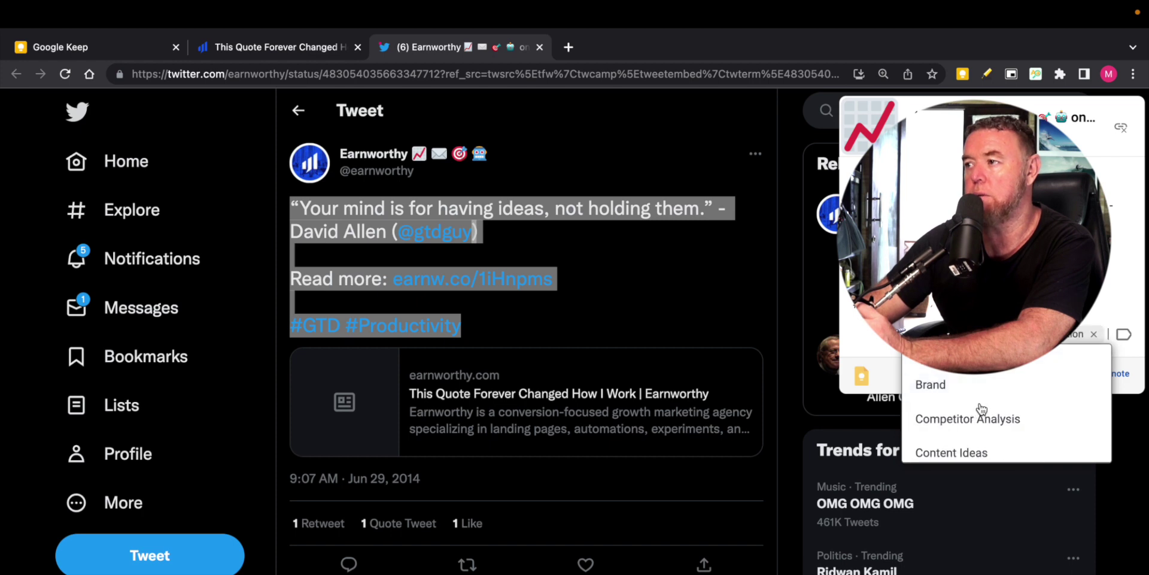
pyautogui.scroll(-1, 979, 404)
pyautogui.click(961, 397)
# Assign the Leadership and Personal Development labels to the new Keep note.
pyautogui.scroll(-3, 957, 392)
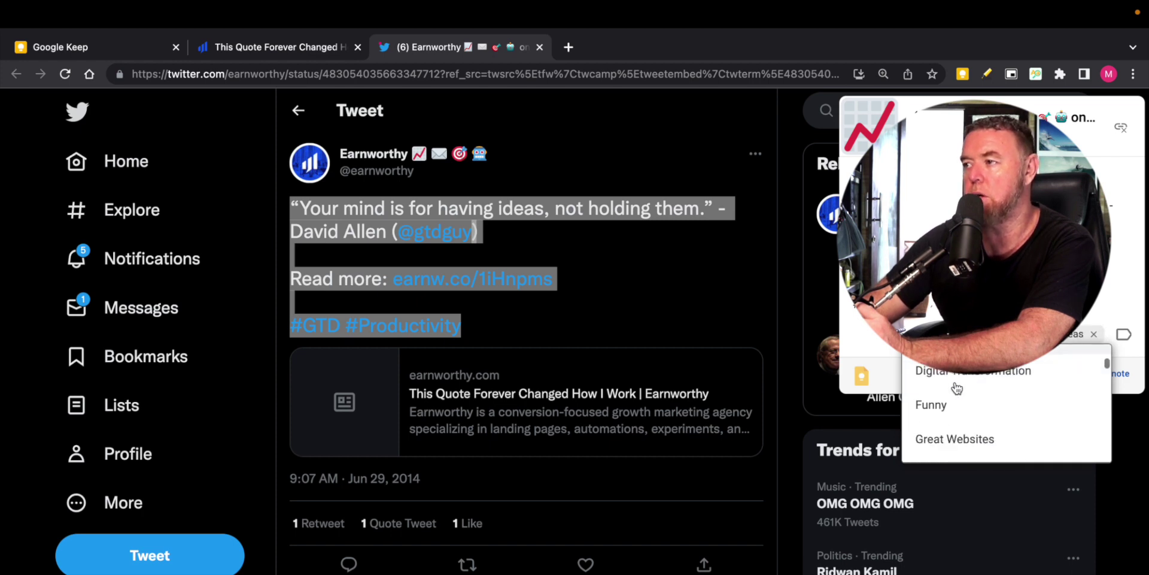
pyautogui.scroll(-3, 956, 389)
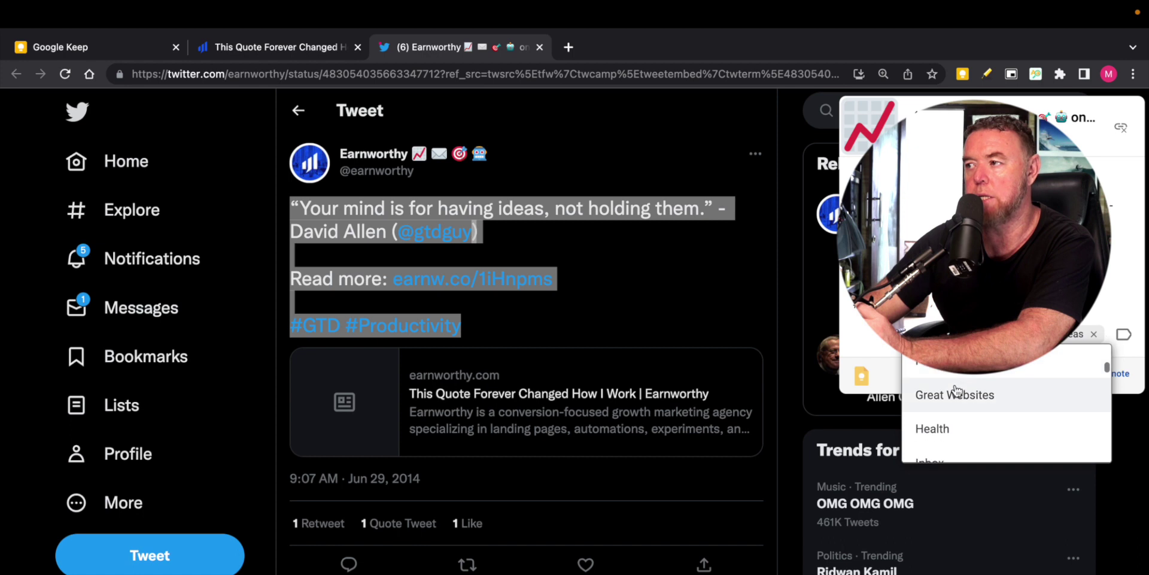
pyautogui.scroll(-2, 958, 390)
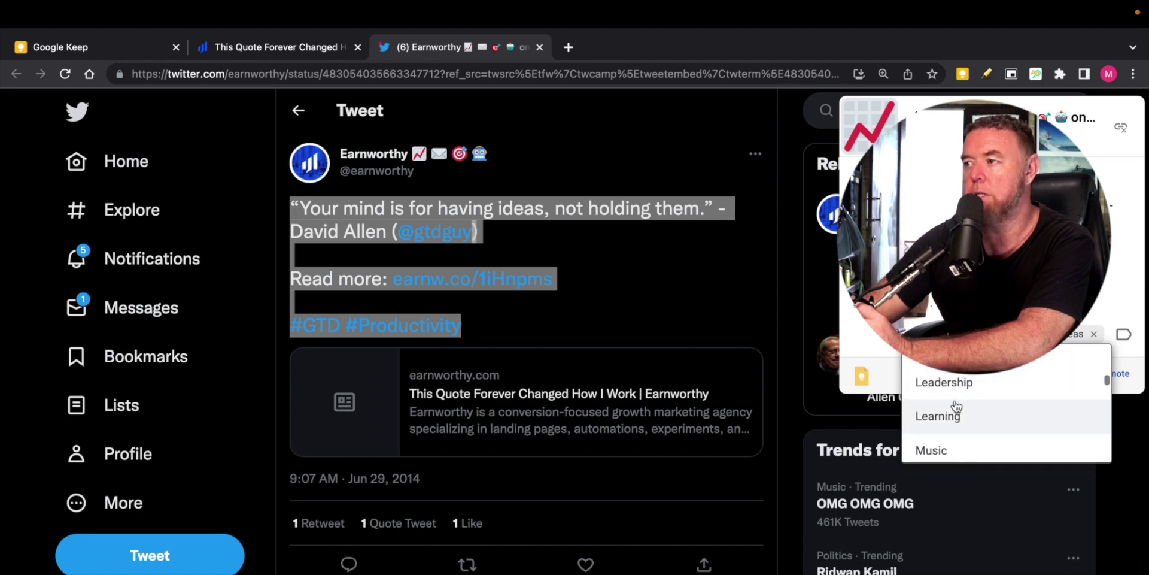
pyautogui.click(966, 387)
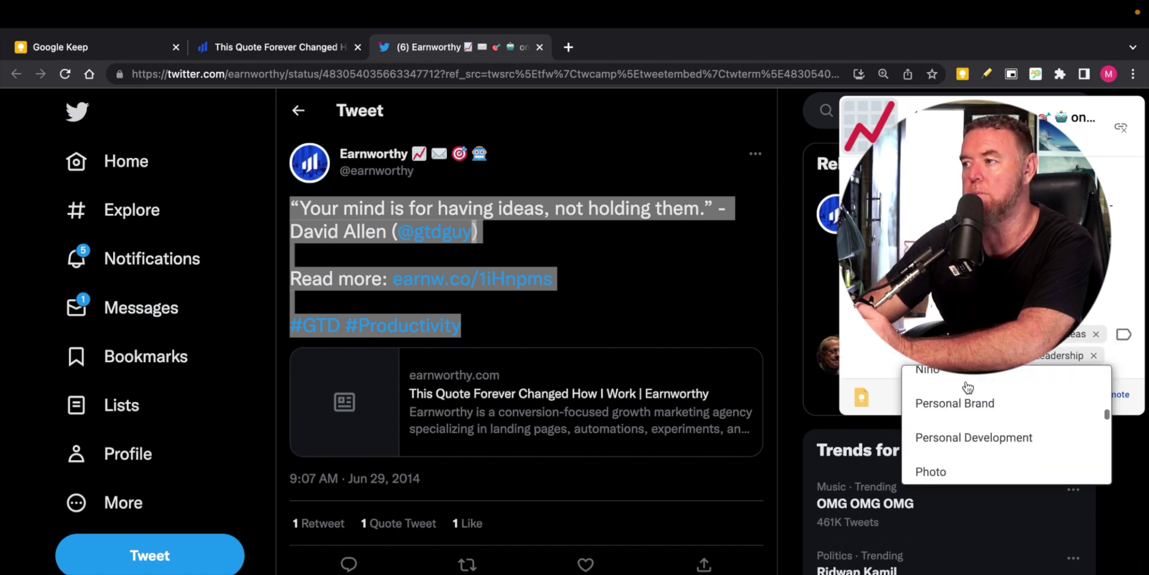
pyautogui.click(952, 414)
# Add the Second Brain label and create the Keep note.
pyautogui.scroll(-2, 973, 404)
pyautogui.scroll(-2, 969, 406)
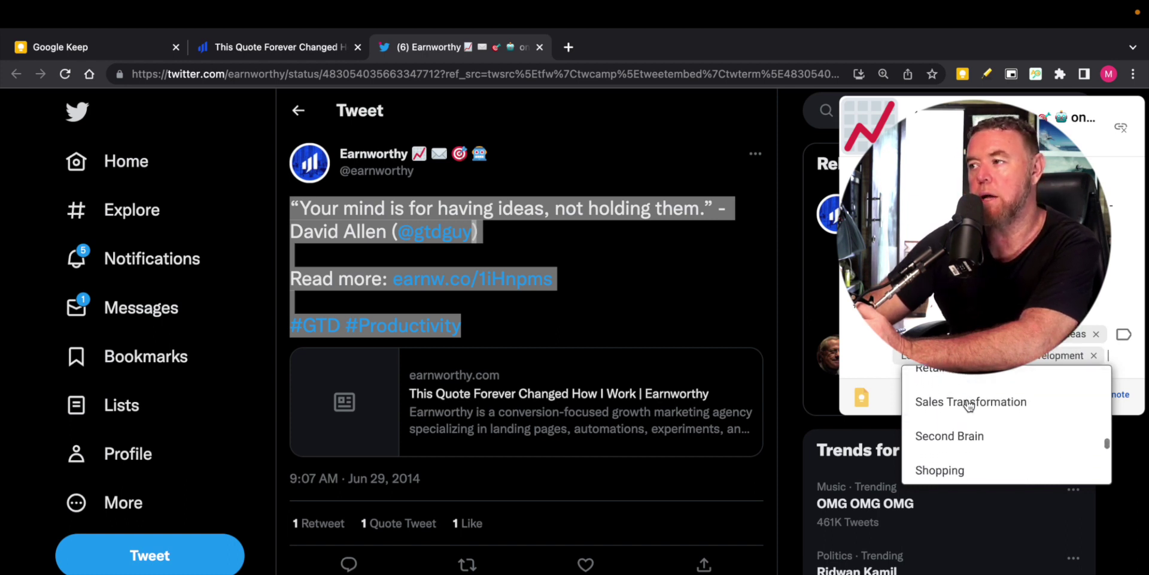
pyautogui.click(953, 435)
pyautogui.scroll(-4, 961, 424)
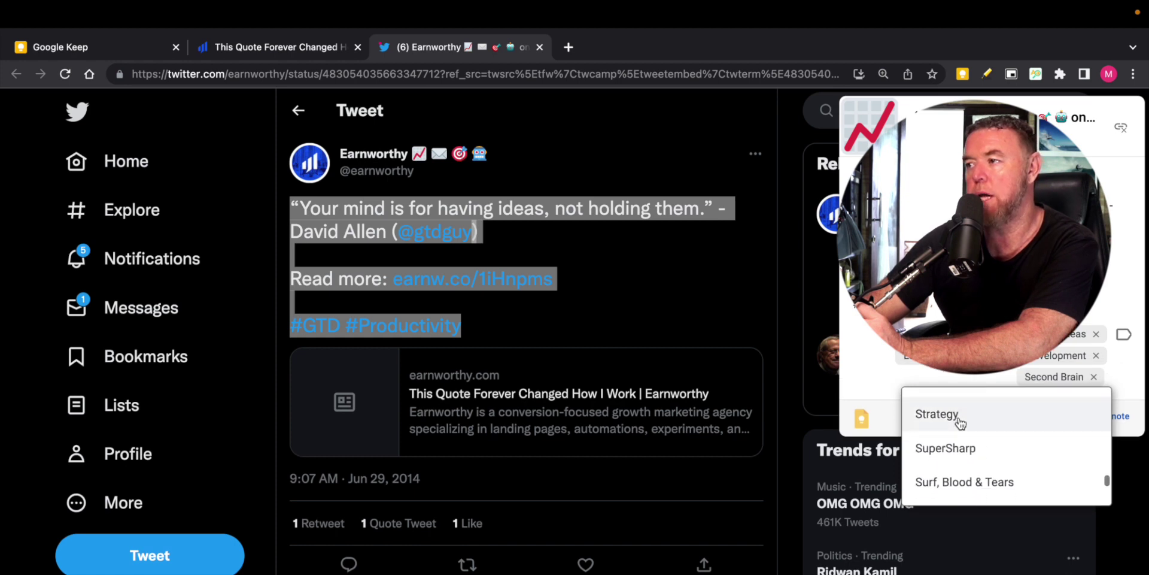
pyautogui.scroll(-2, 961, 424)
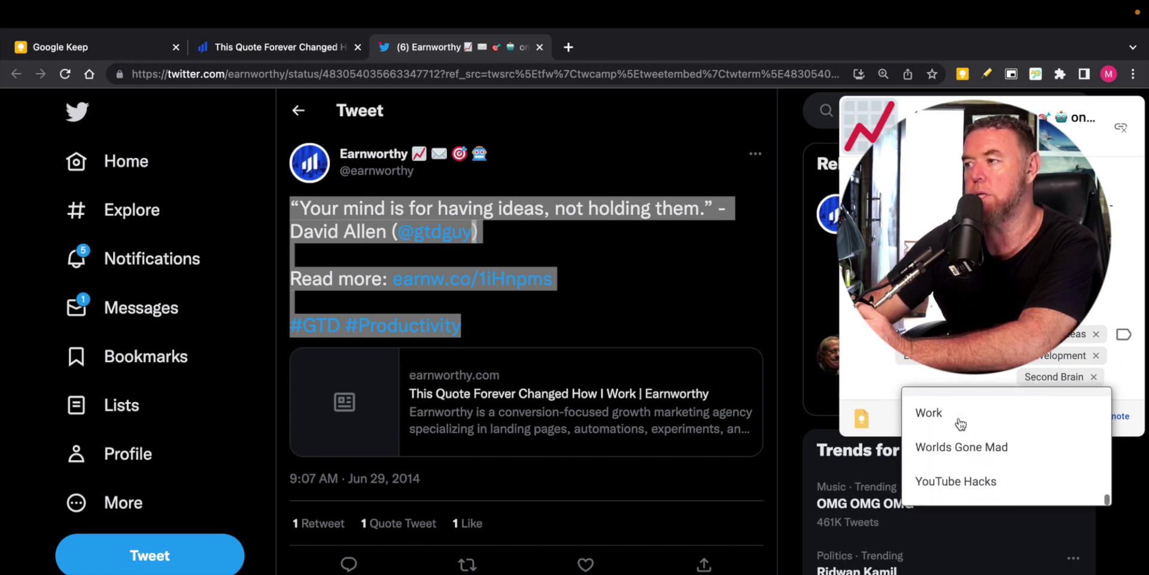
pyautogui.scroll(1, 945, 431)
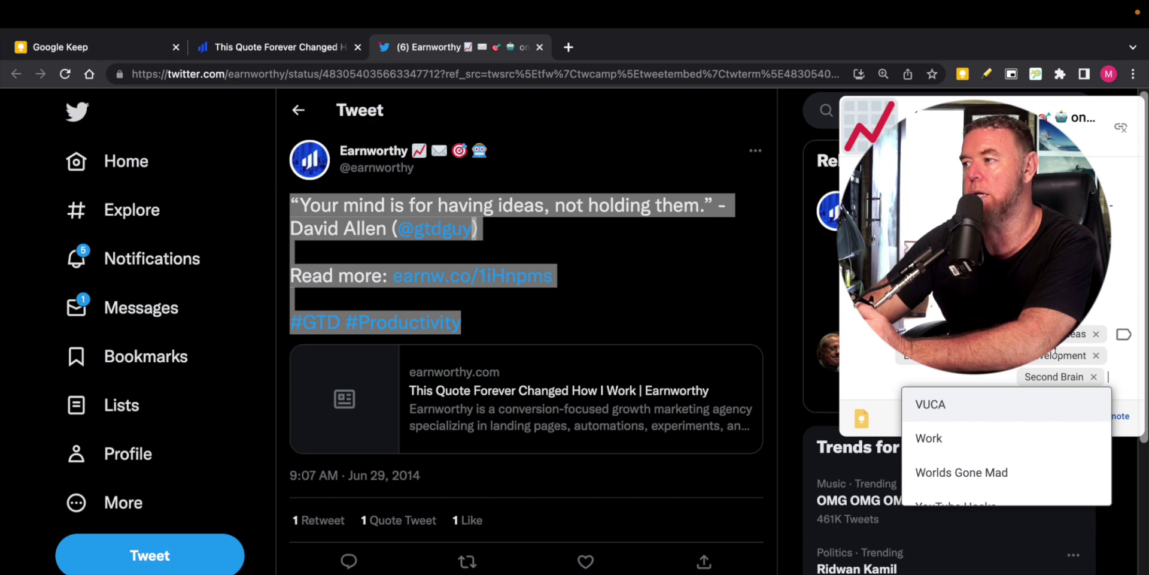
pyautogui.click(1114, 413)
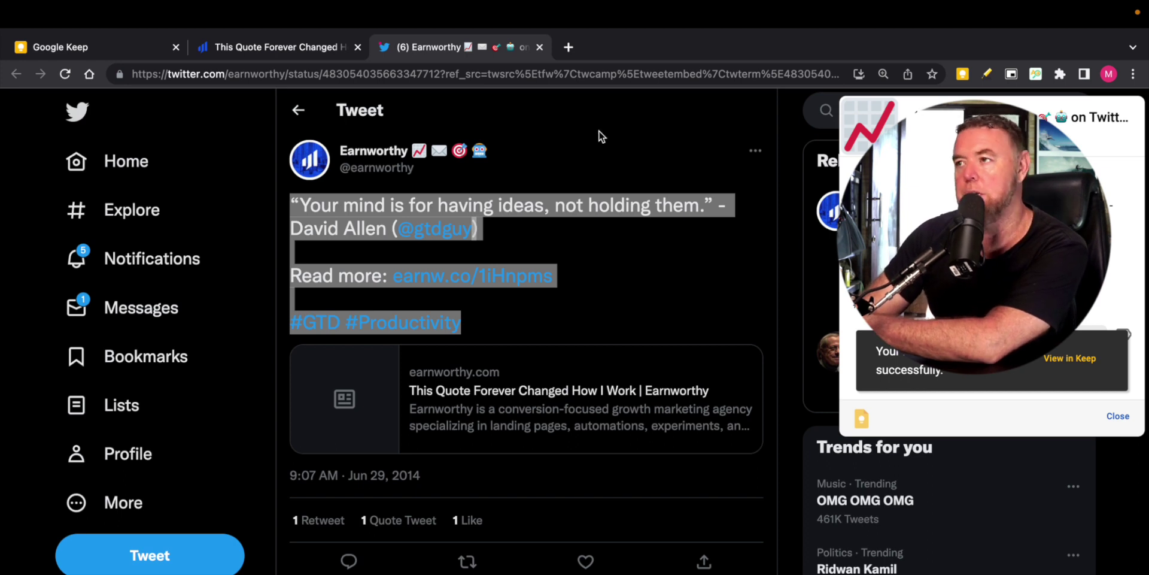
# Switch to Google Keep and view the notes labelled Content Ideas.
pyautogui.click(81, 46)
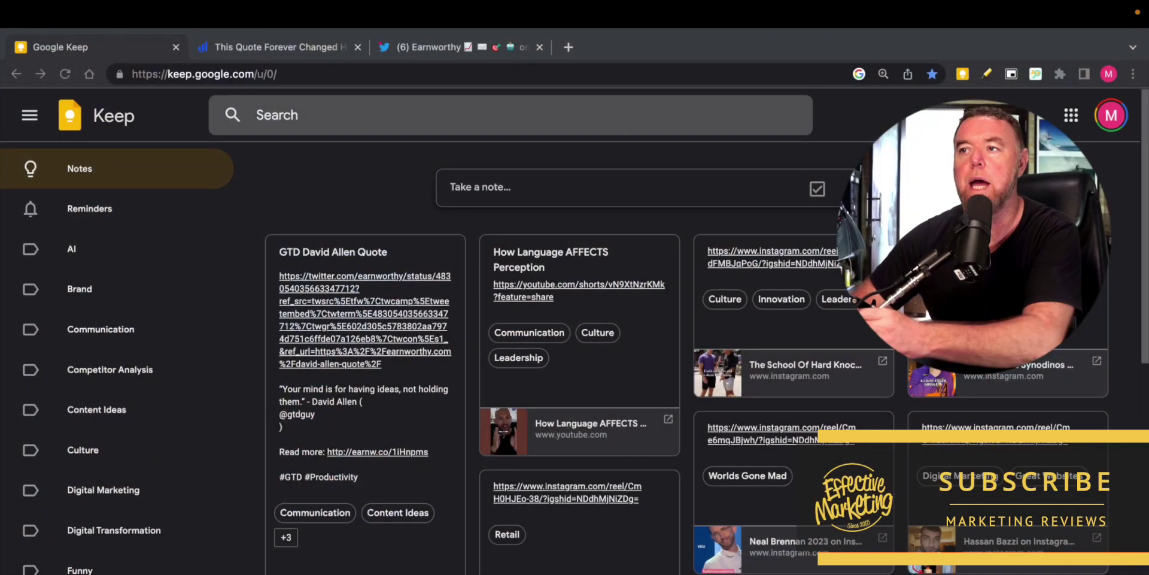
pyautogui.scroll(-2, 598, 359)
pyautogui.scroll(3, 598, 359)
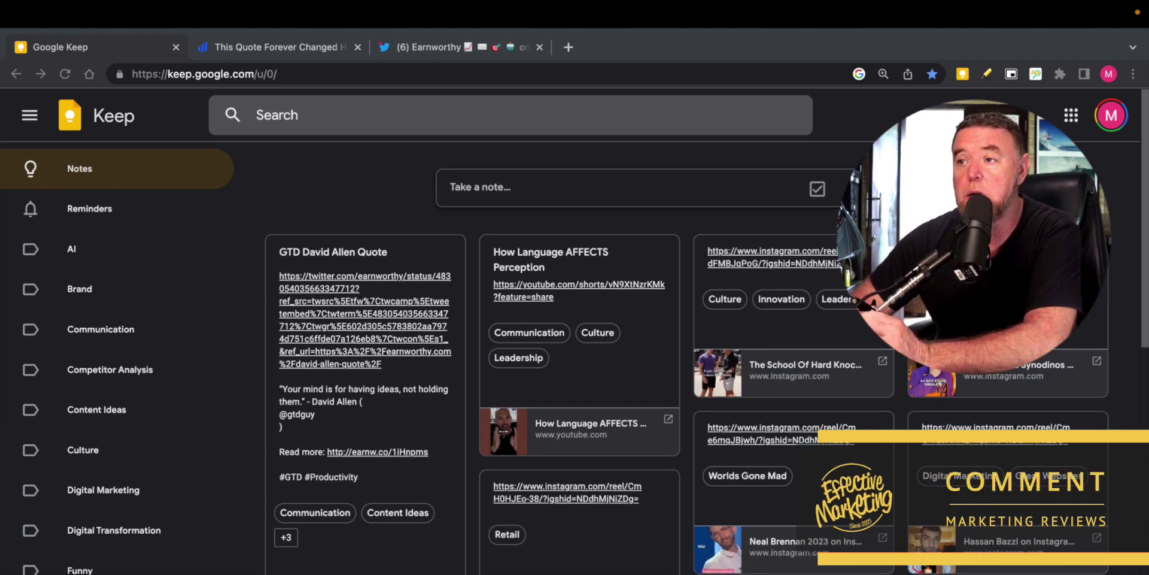
pyautogui.click(85, 410)
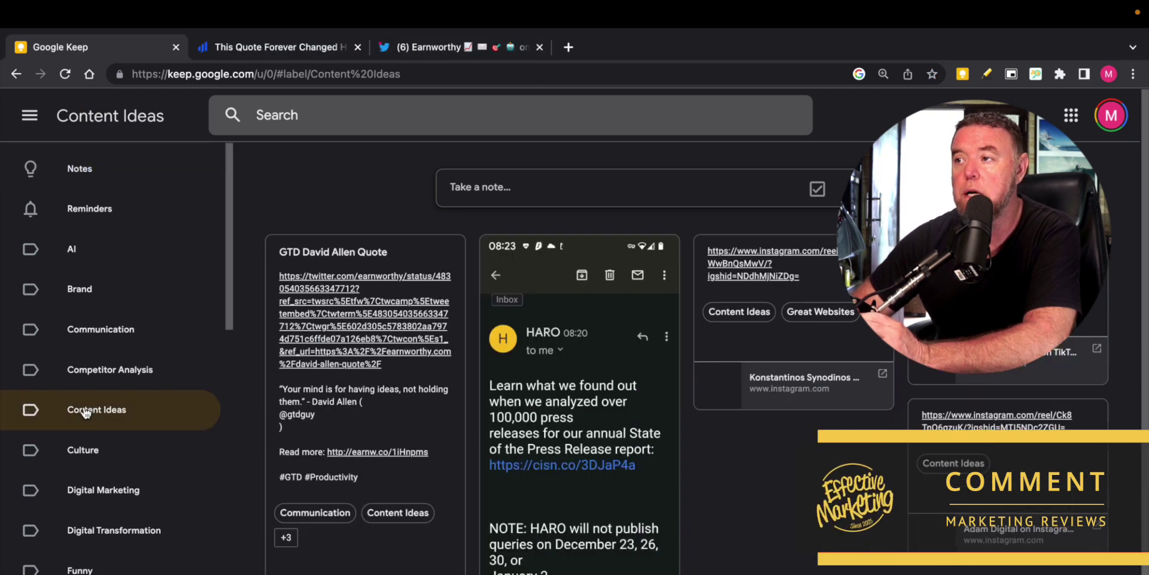
pyautogui.scroll(-1, 581, 344)
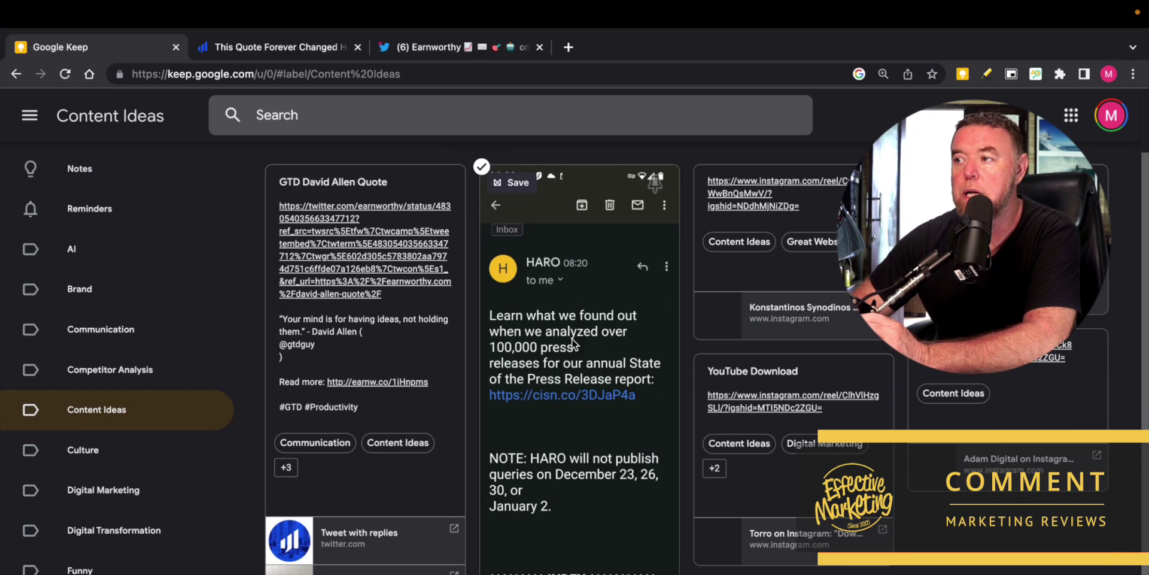
# Display the notes labelled Digital Transformation and look through them.
pyautogui.scroll(1, 573, 362)
pyautogui.scroll(-1, 574, 361)
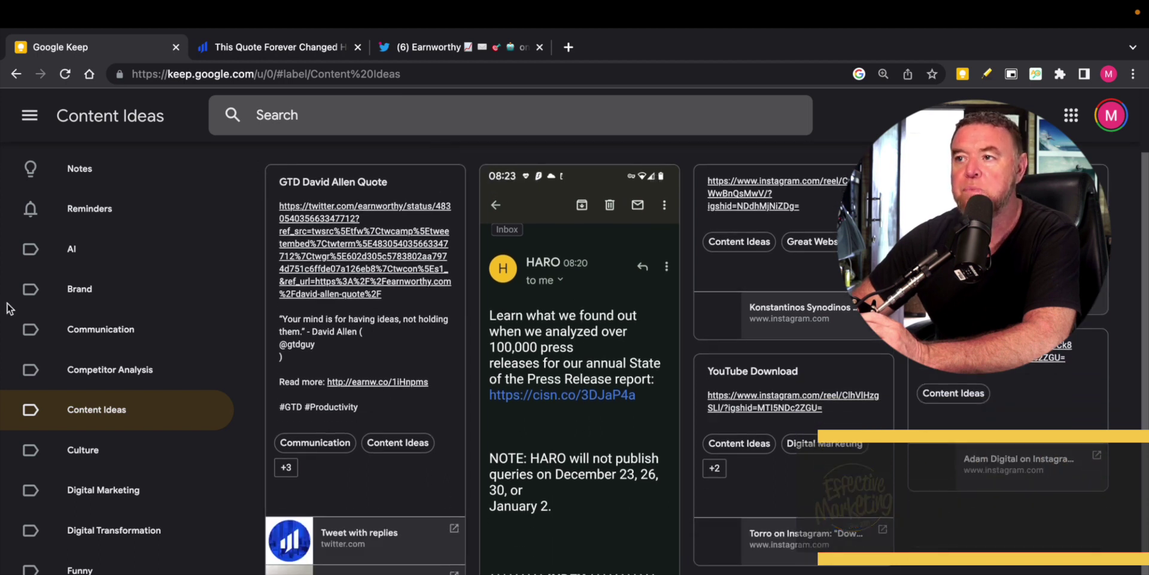
pyautogui.scroll(-1, 100, 358)
pyautogui.scroll(-3, 100, 358)
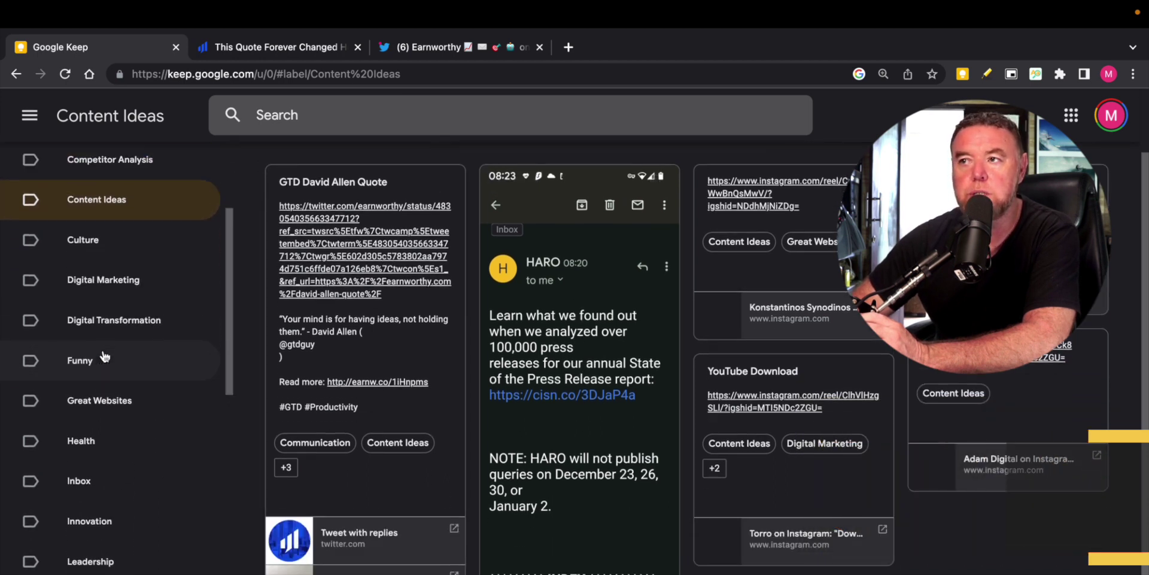
pyautogui.scroll(-1, 105, 356)
pyautogui.scroll(4, 114, 371)
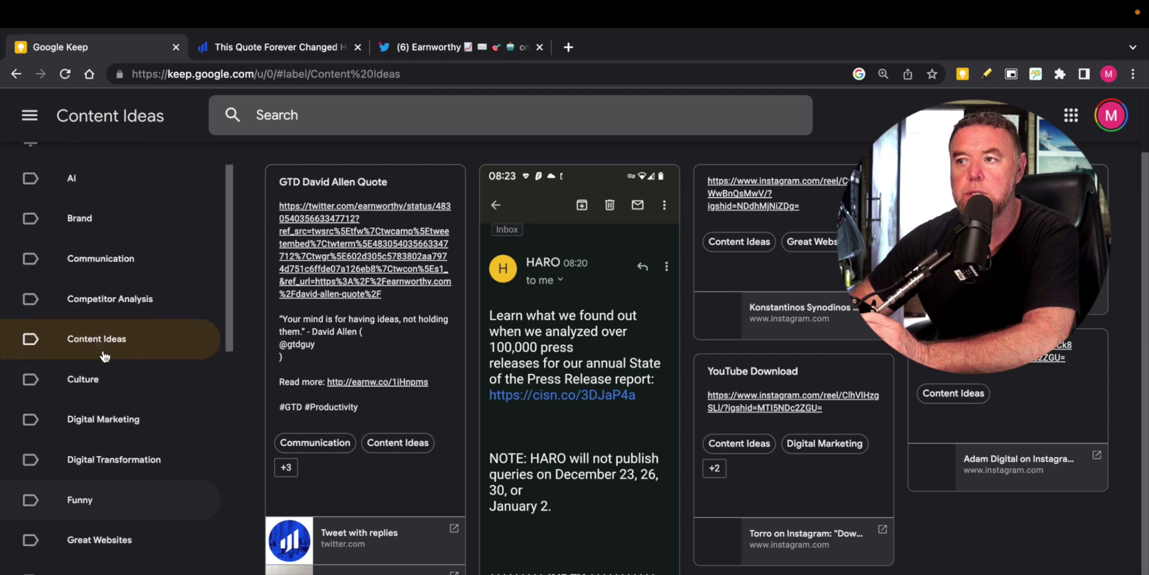
pyautogui.click(118, 439)
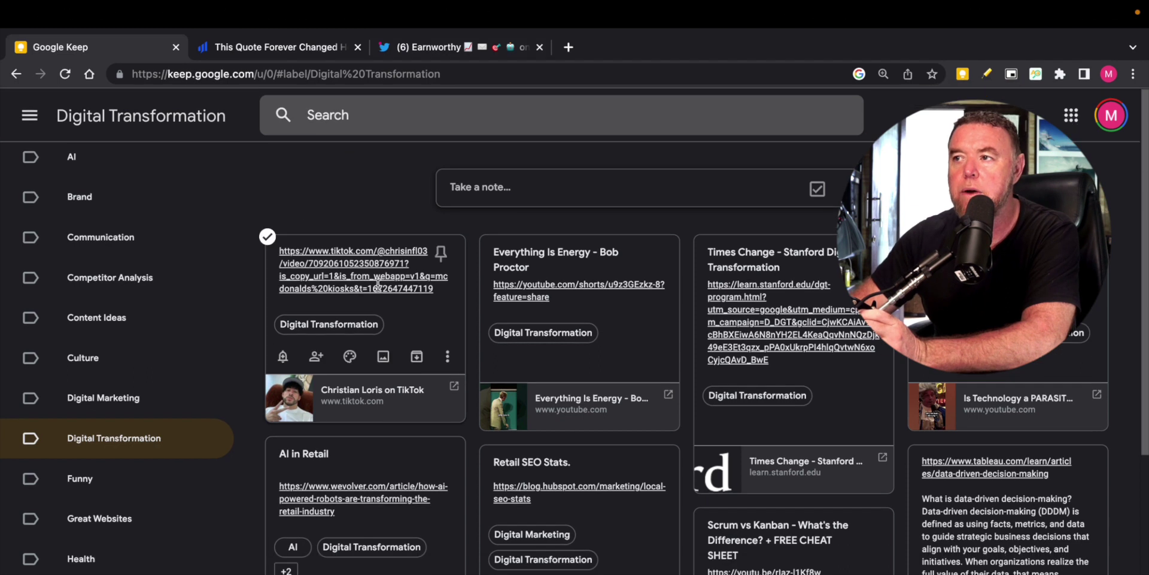
pyautogui.scroll(-6, 444, 320)
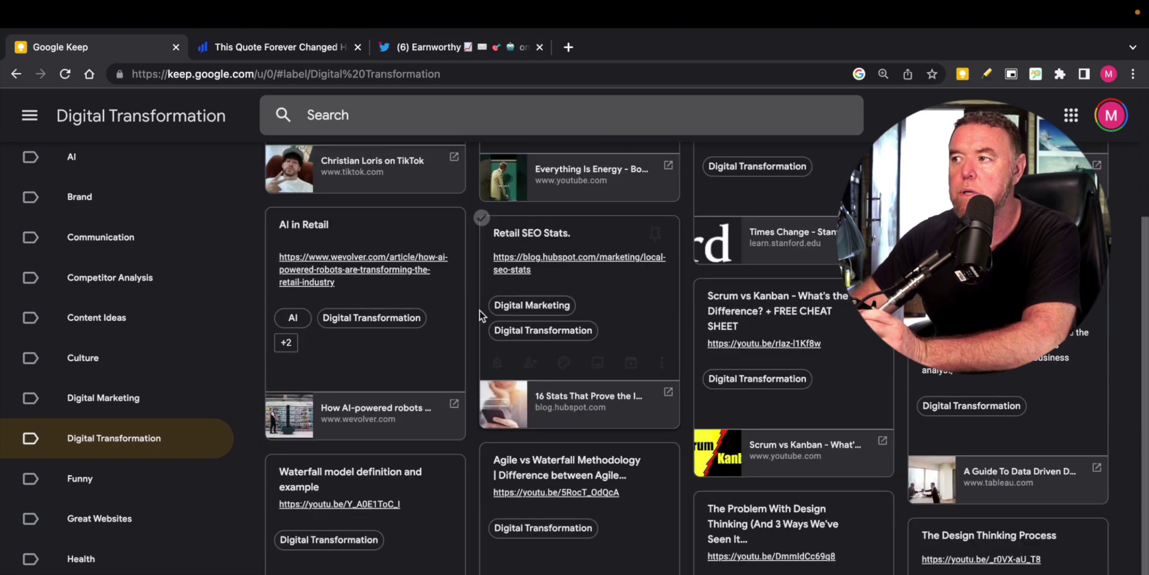
pyautogui.scroll(-3, 443, 317)
pyautogui.scroll(5, 443, 320)
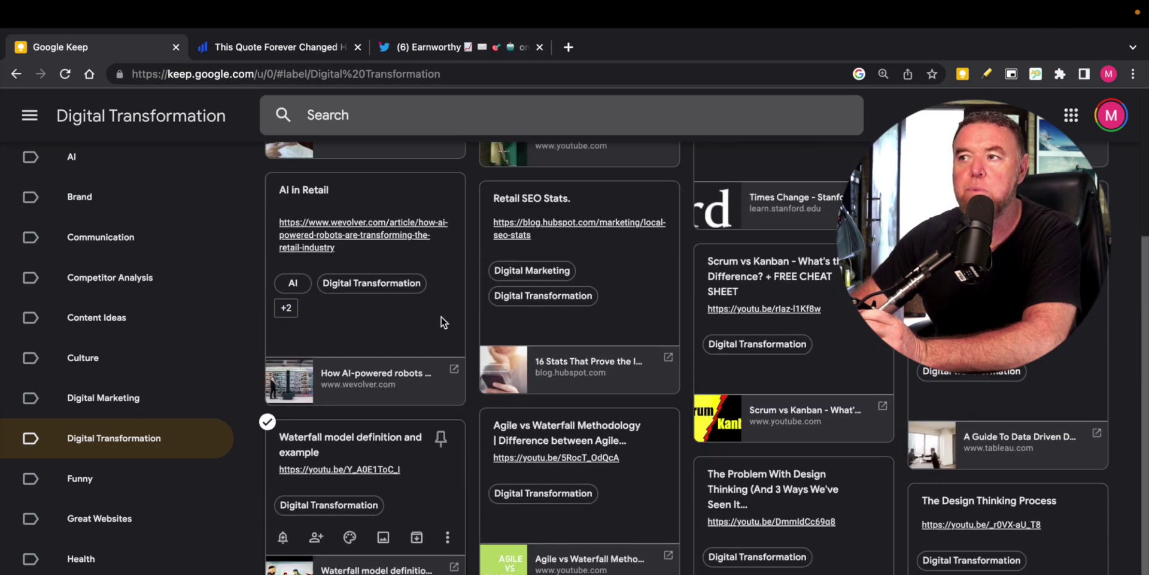
pyautogui.scroll(4, 443, 322)
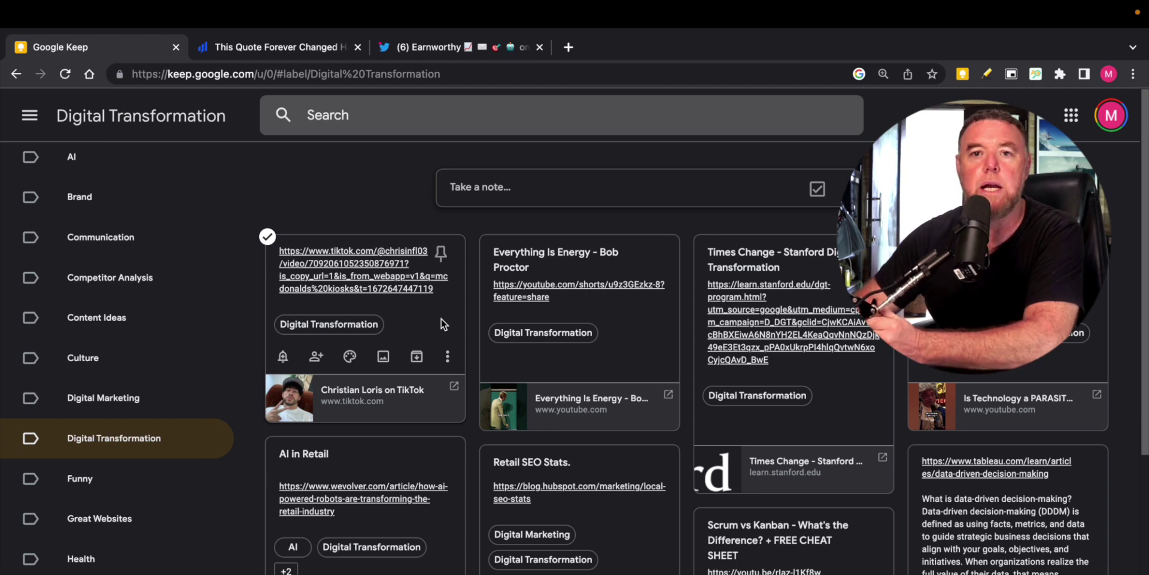
# View the notes labelled Innovation and those labelled Leadership.
pyautogui.scroll(-3, 96, 299)
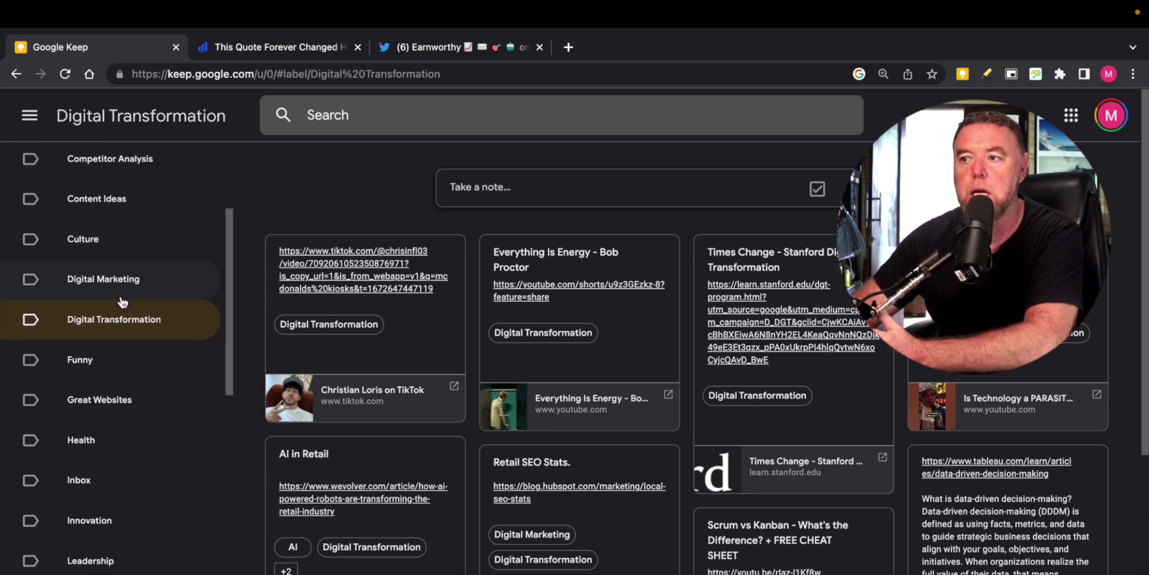
pyautogui.click(89, 437)
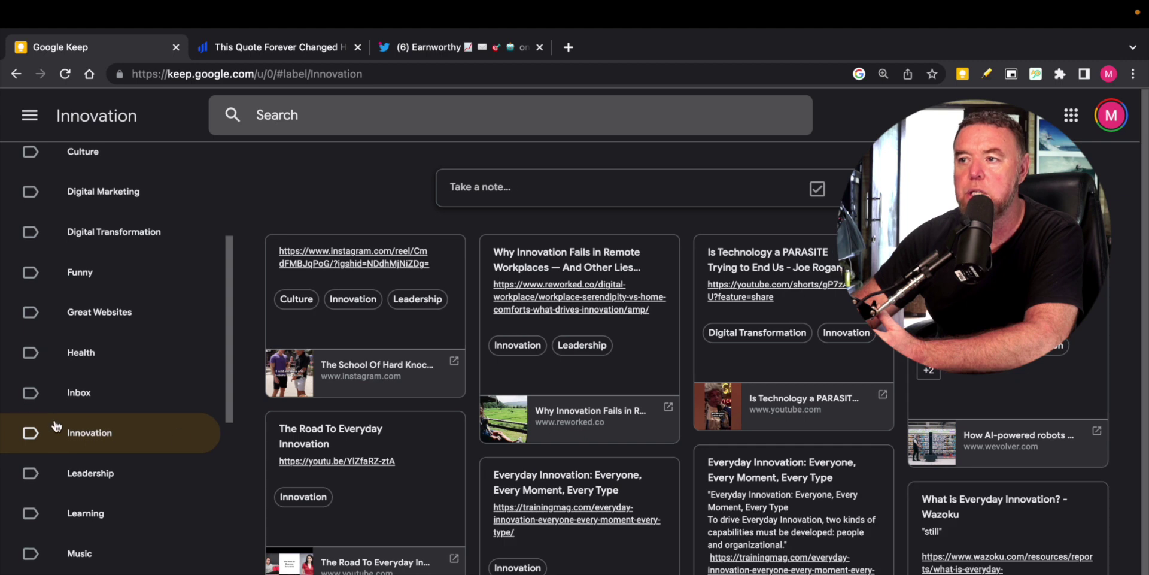
pyautogui.scroll(-1, 72, 434)
pyautogui.click(84, 460)
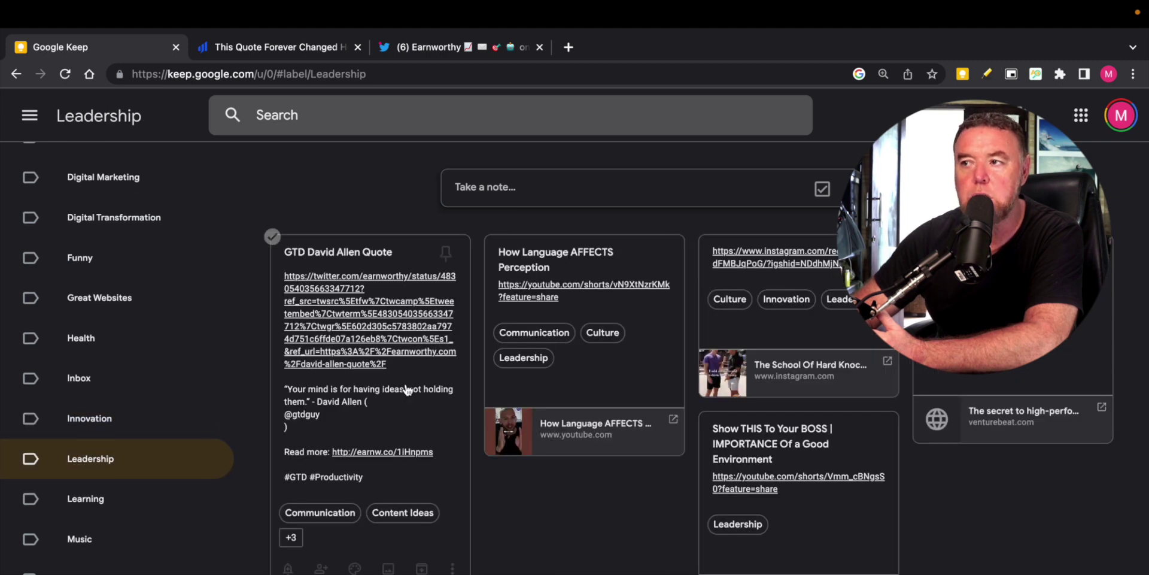
pyautogui.scroll(-2, 107, 476)
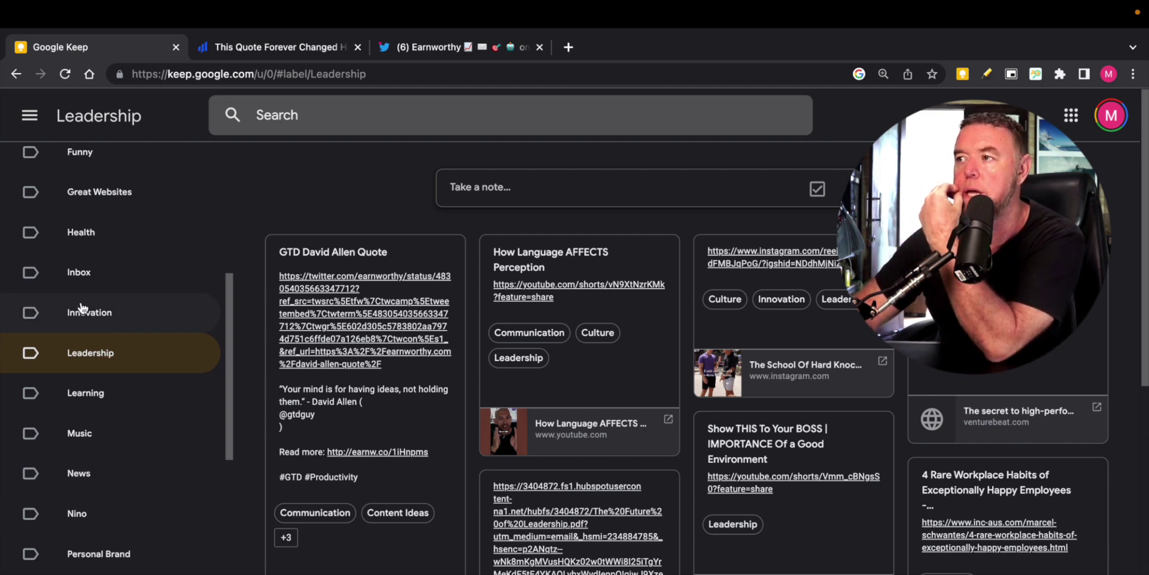
pyautogui.scroll(1, 82, 310)
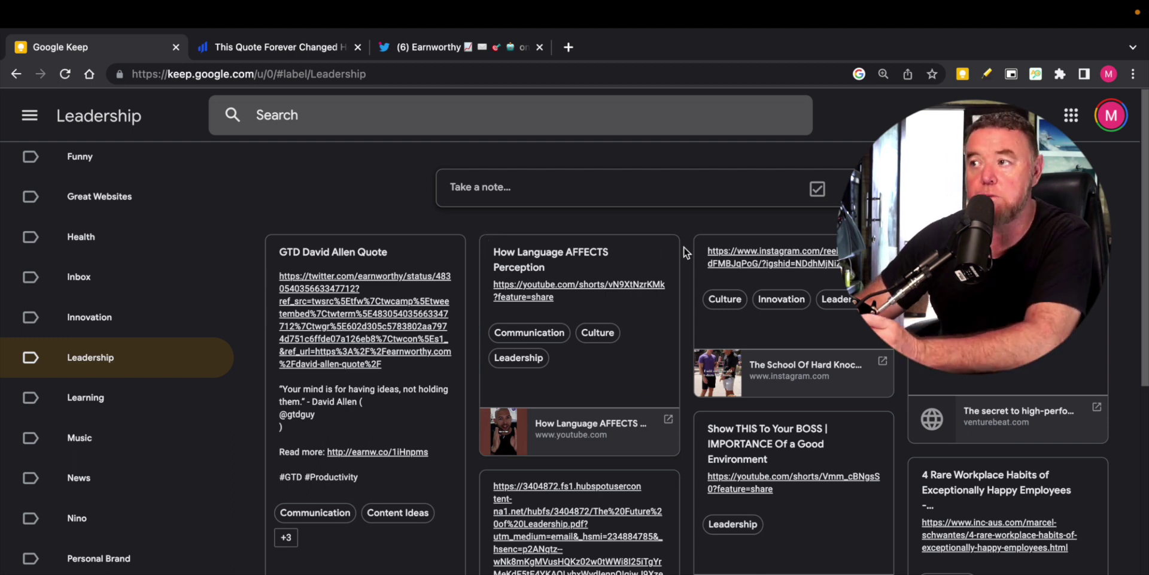
# Open the Instagram reel link saved under the Leadership label and close its tab to return to Keep.
pyautogui.click(771, 264)
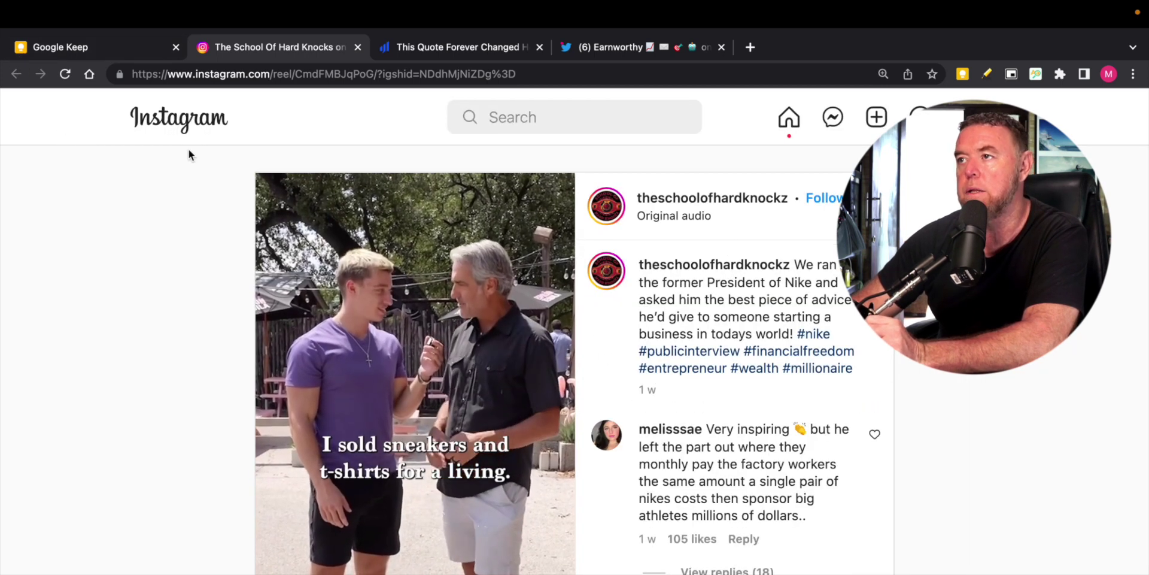
pyautogui.press('super+w')
pyautogui.scroll(-1, 644, 311)
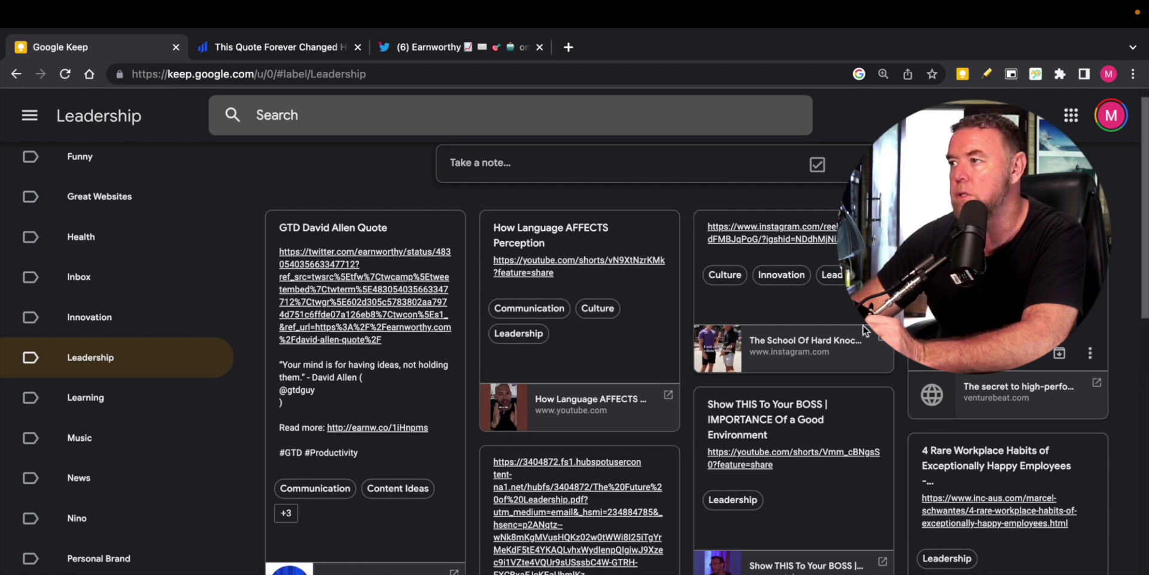
# Examine the links, titles and screenshots saved in the notes under the Leadership label.
pyautogui.scroll(-4, 799, 332)
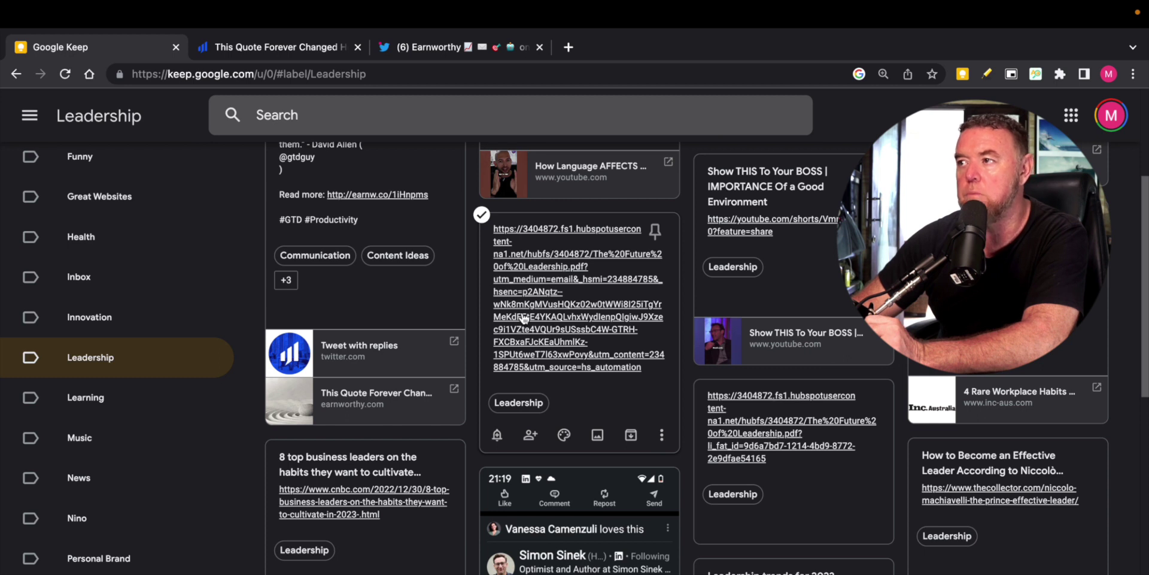
pyautogui.scroll(-1, 524, 318)
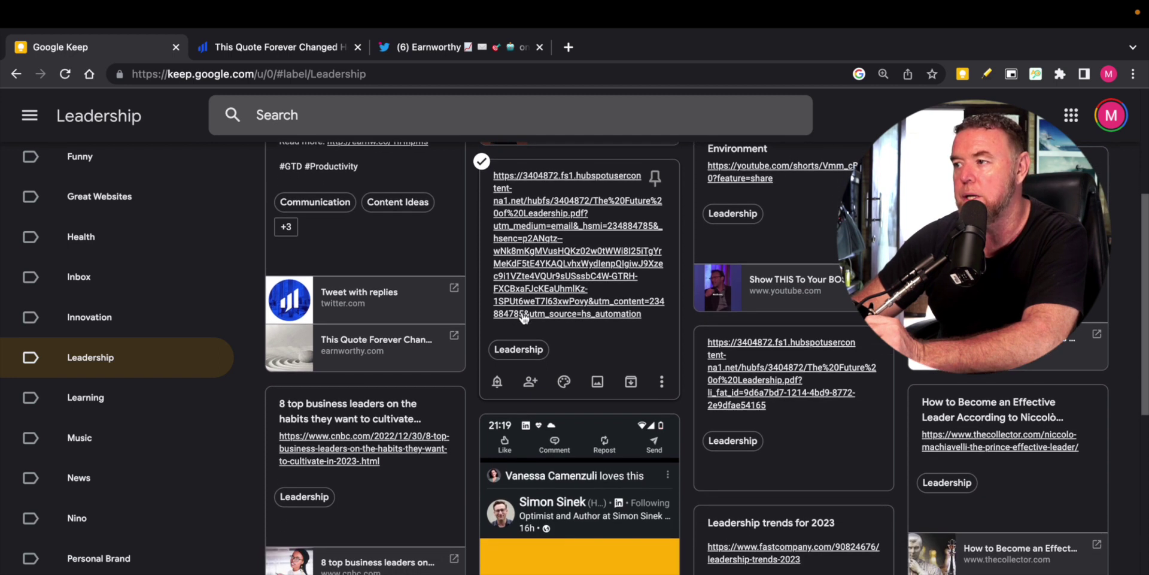
pyautogui.scroll(-3, 569, 479)
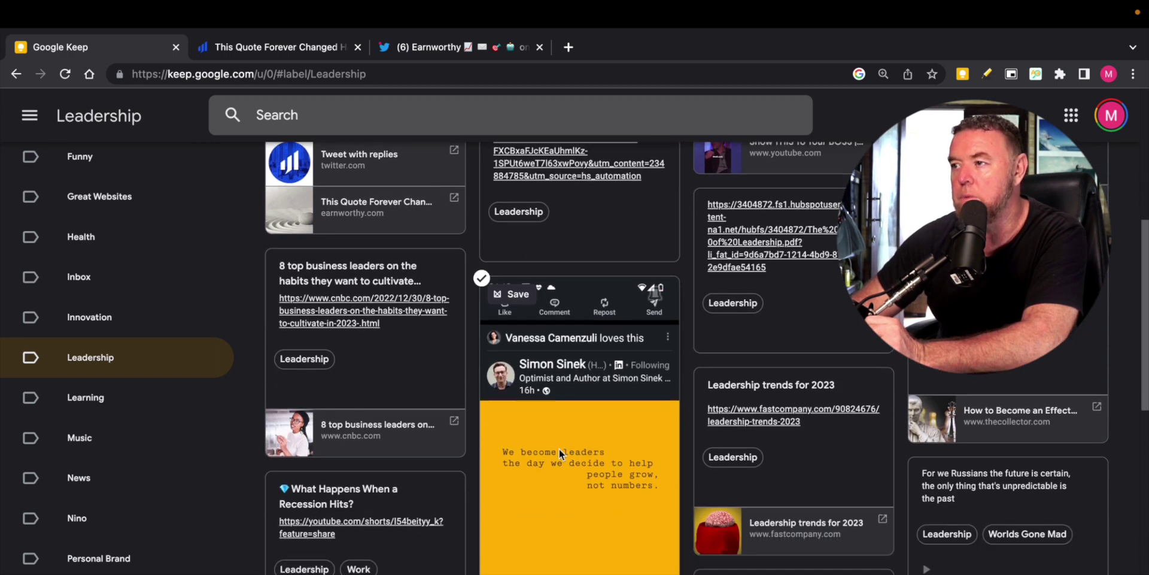
pyautogui.scroll(4, 595, 451)
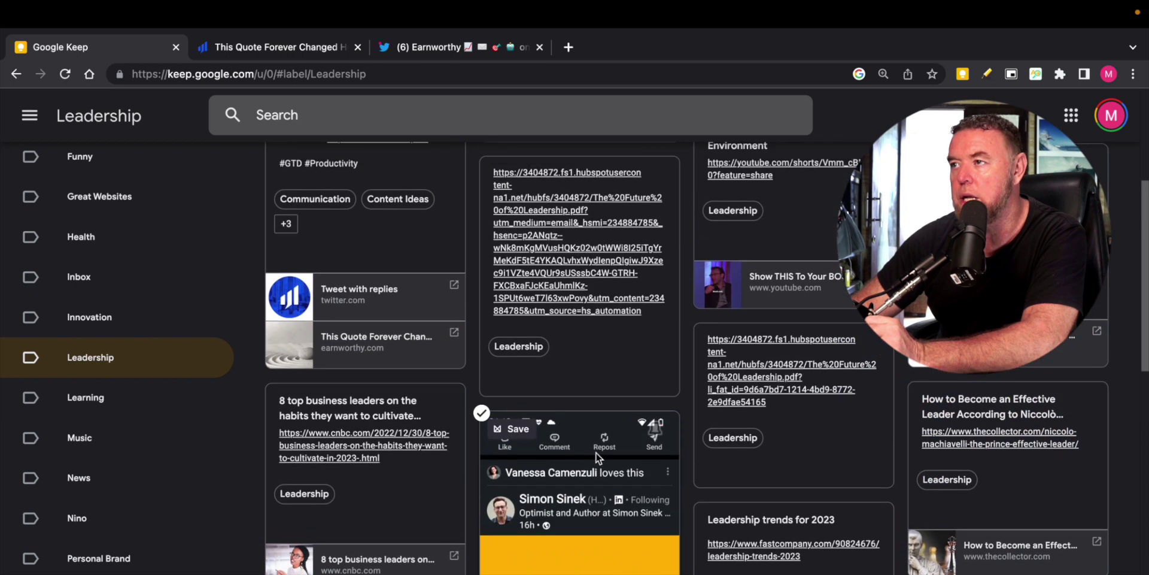
pyautogui.scroll(4, 595, 452)
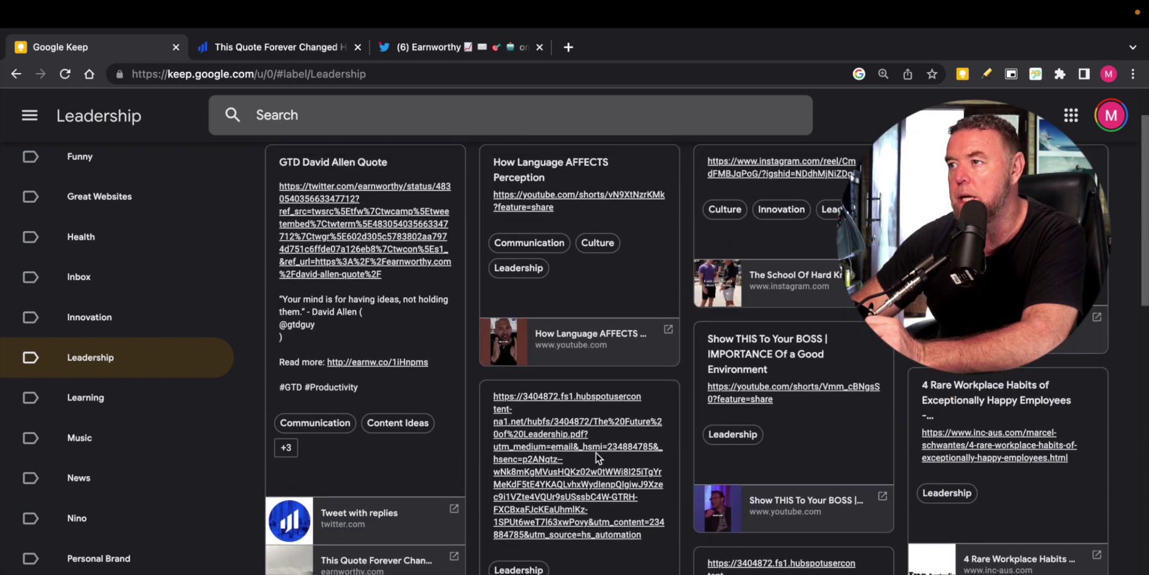
pyautogui.scroll(1, 595, 451)
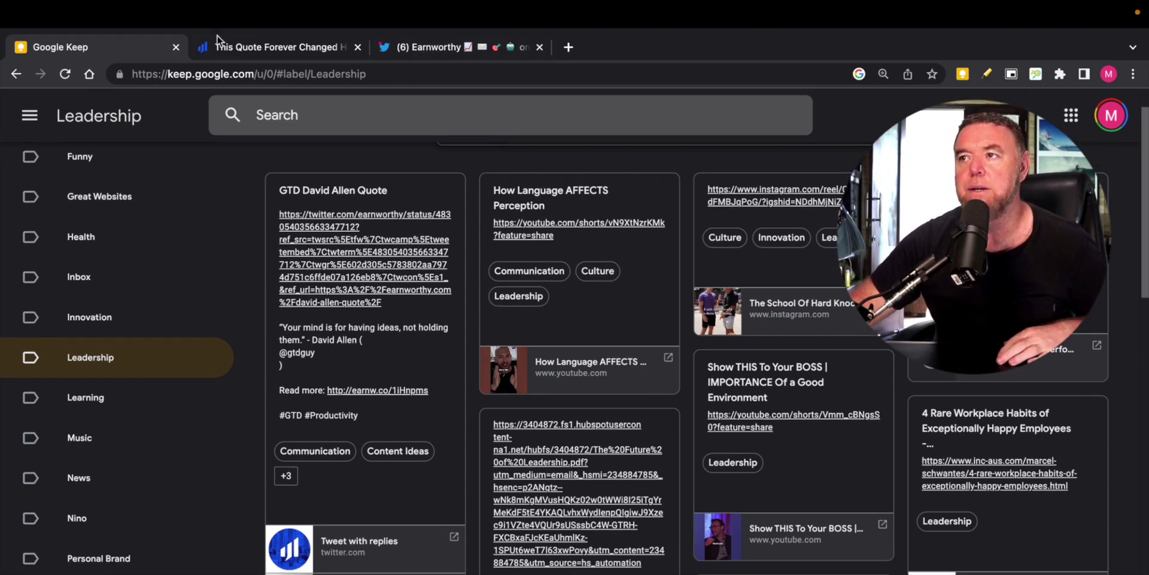
# Open an empty browser tab, return to Google Keep and display all notes.
pyautogui.click(434, 49)
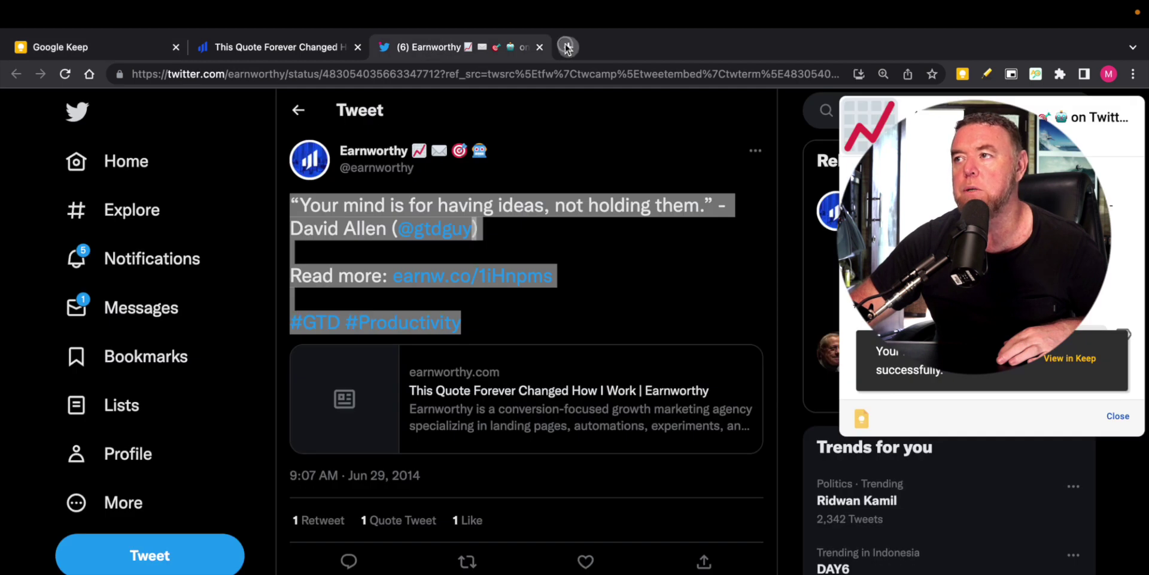
pyautogui.click(569, 47)
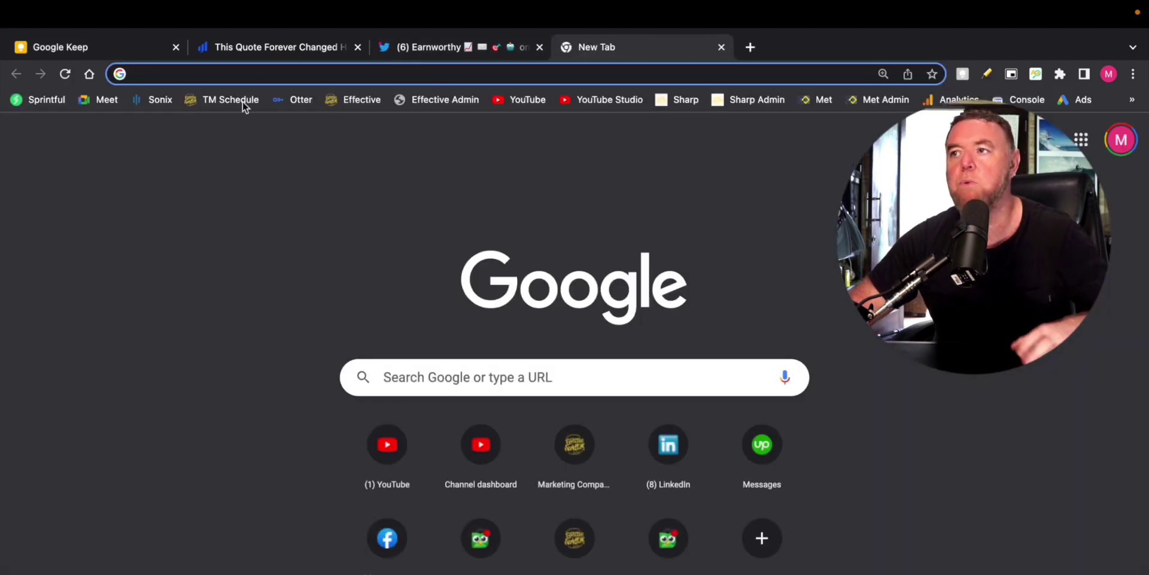
pyautogui.click(236, 77)
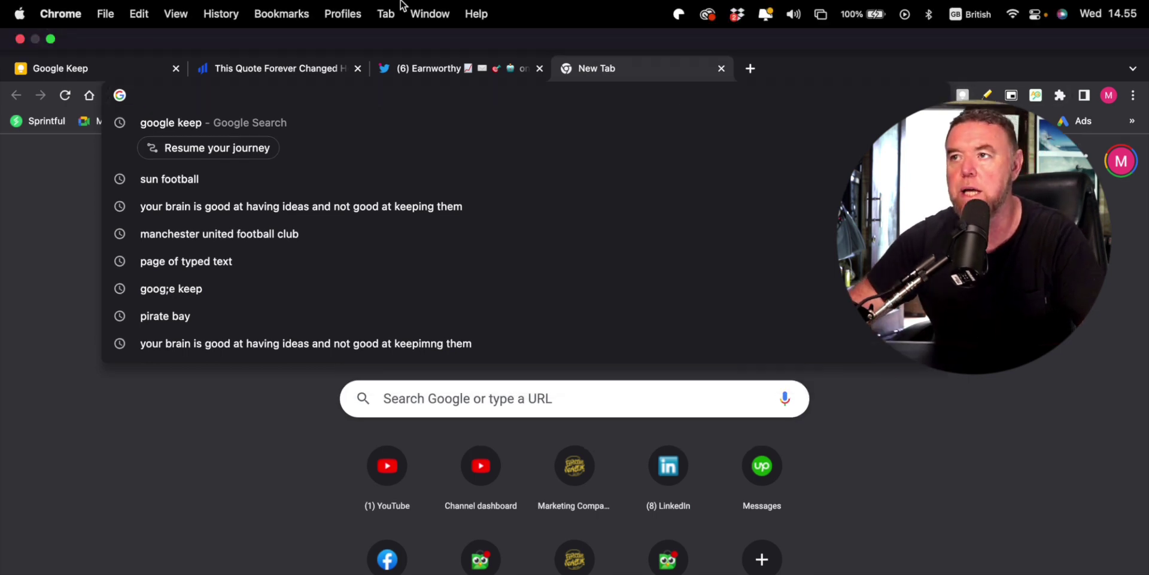
pyautogui.click(83, 67)
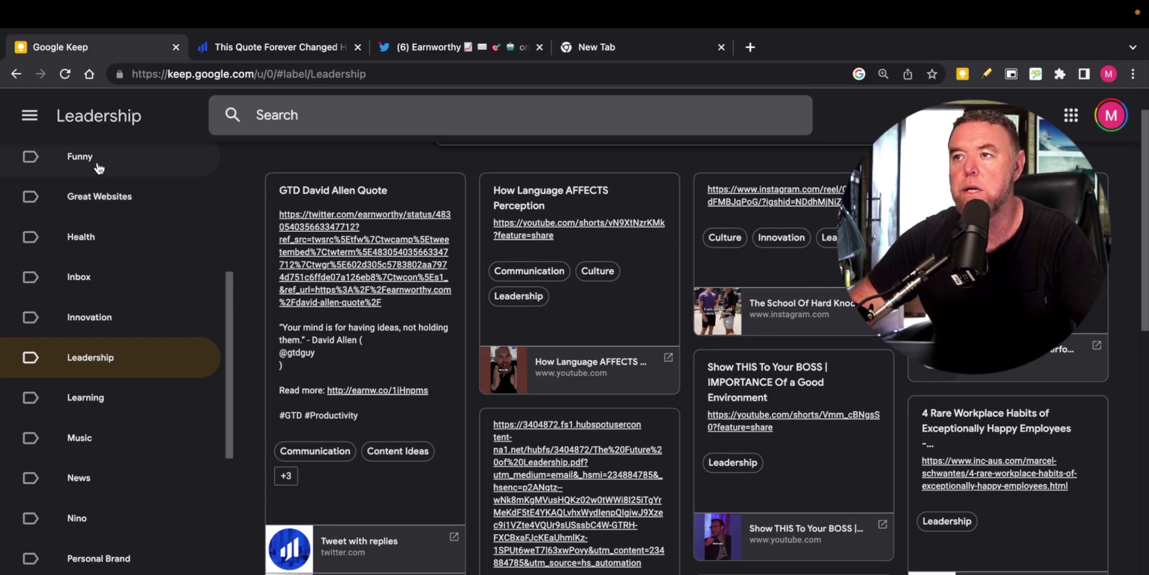
pyautogui.scroll(10, 89, 164)
pyautogui.click(88, 172)
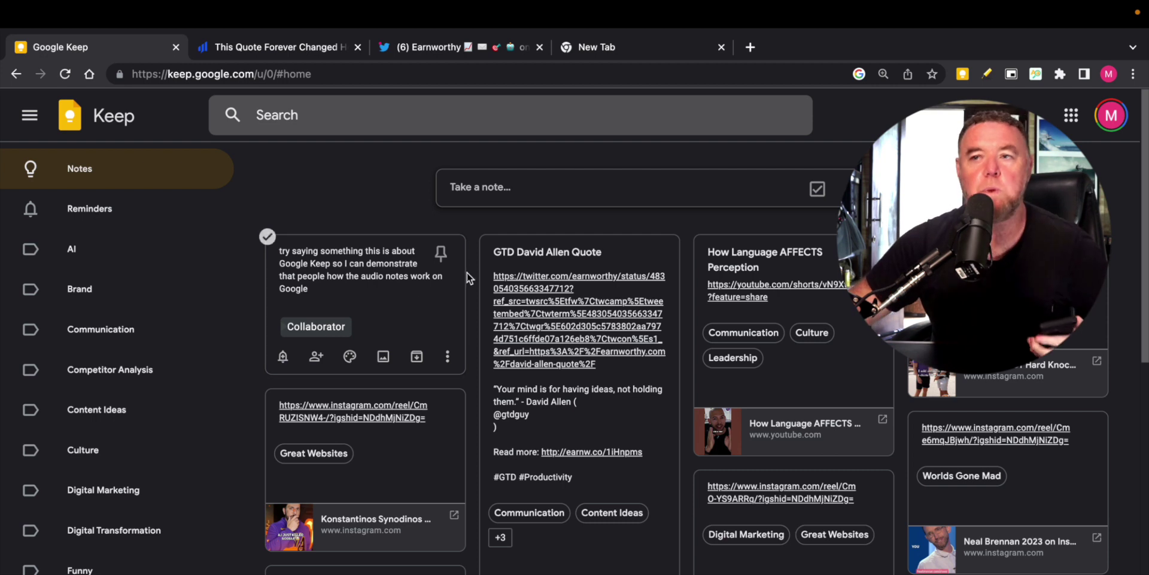
# Enlarge the Keep page to read the Voice Message note, and reduce the page zoom to 125%.
pyautogui.press('super+equal')
pyautogui.press('super+equal')
pyautogui.press('super+equal')
pyautogui.press('super+equal')
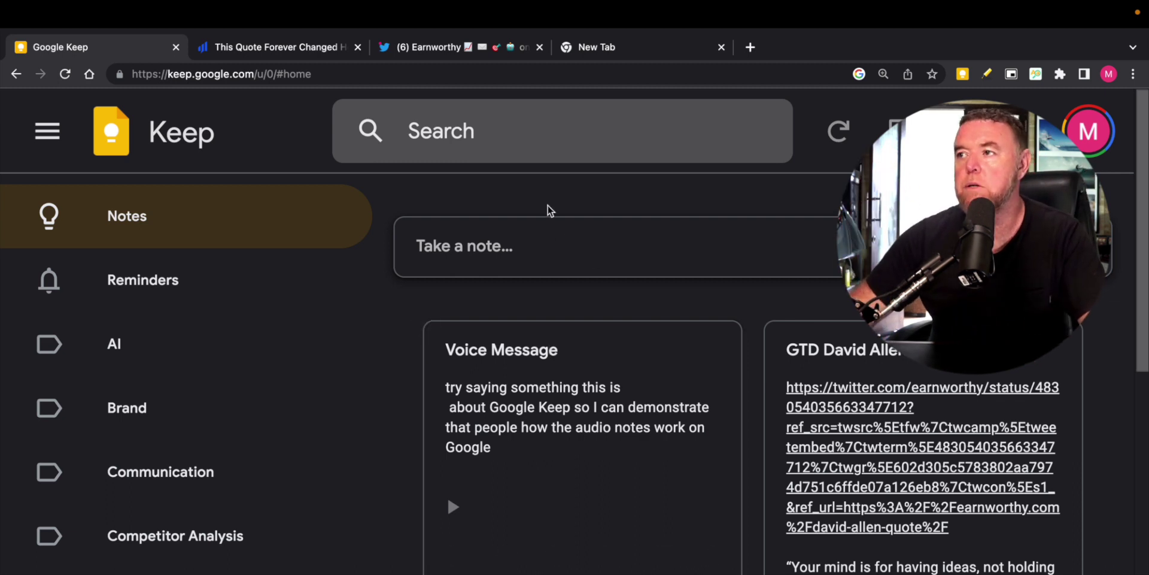
pyautogui.hotkey('ctrl', '-')
pyautogui.hotkey('ctrl', '-')
pyautogui.hotkey('ctrl', '-')
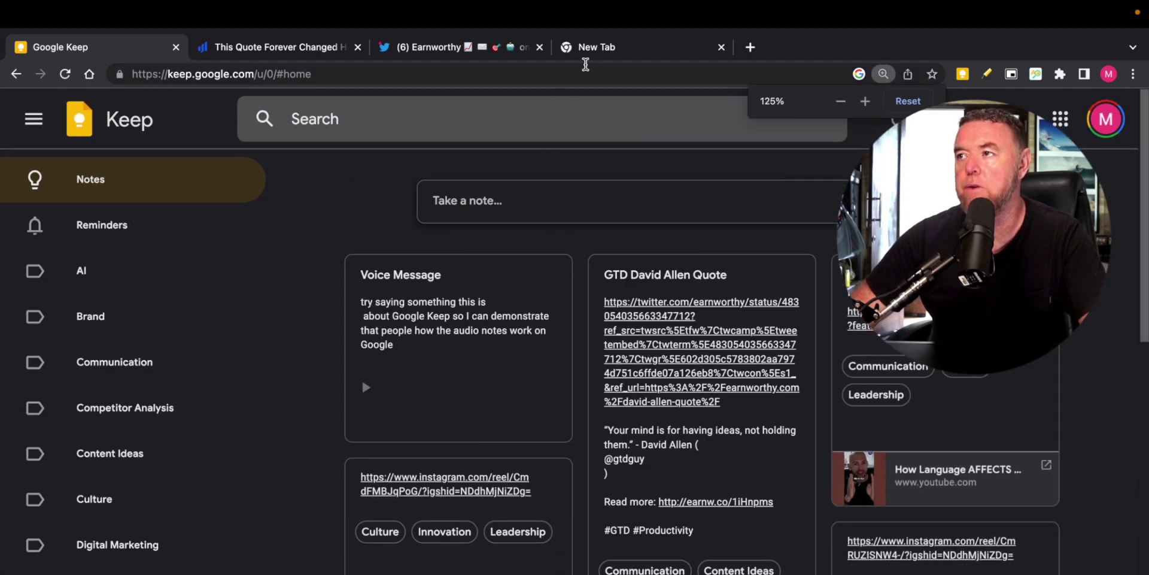
# Switch to the empty browser tab and get it ready for a web search.
pyautogui.click(590, 47)
pyautogui.click(177, 74)
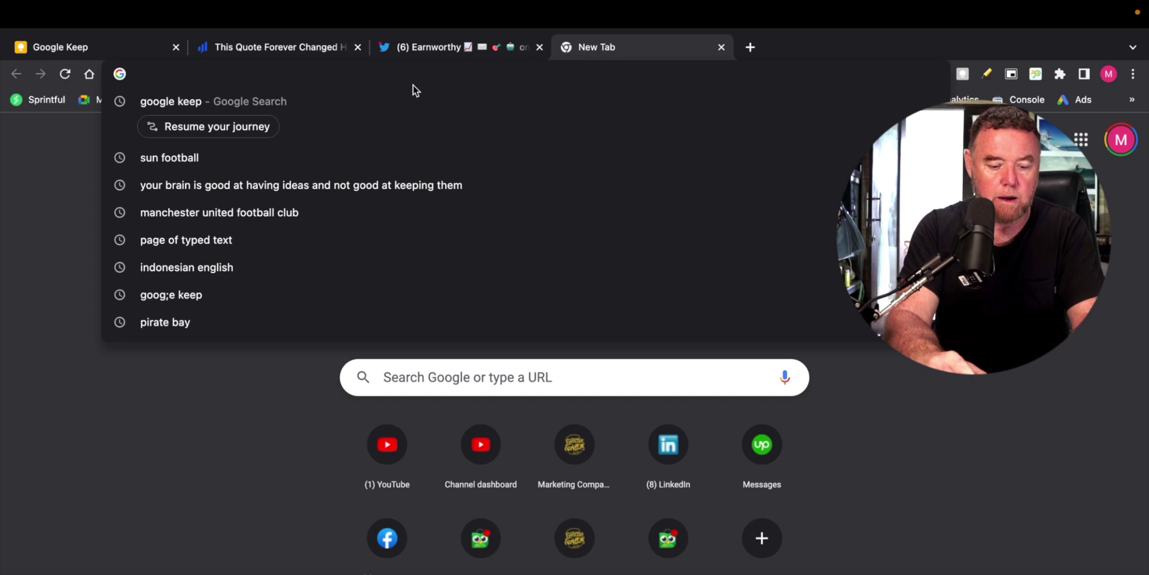
pyautogui.write('getting')
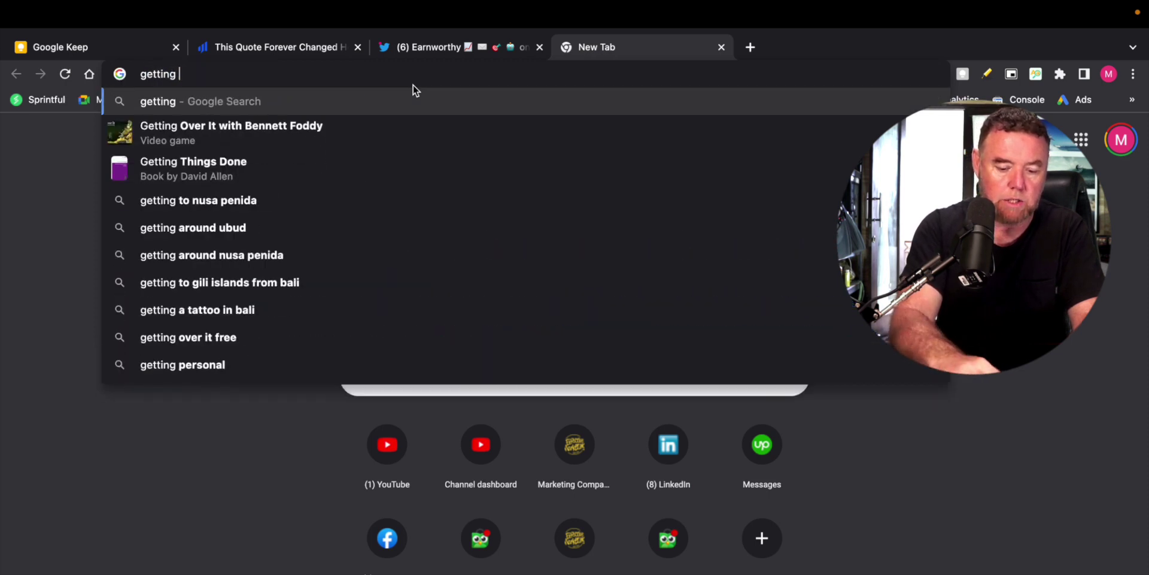
pyautogui.press('BackSpace')
pyautogui.press('BackSpace')
pyautogui.press('BackSpace')
pyautogui.press('BackSpace')
pyautogui.press('BackSpace')
pyautogui.press('BackSpace')
pyautogui.press('BackSpace')
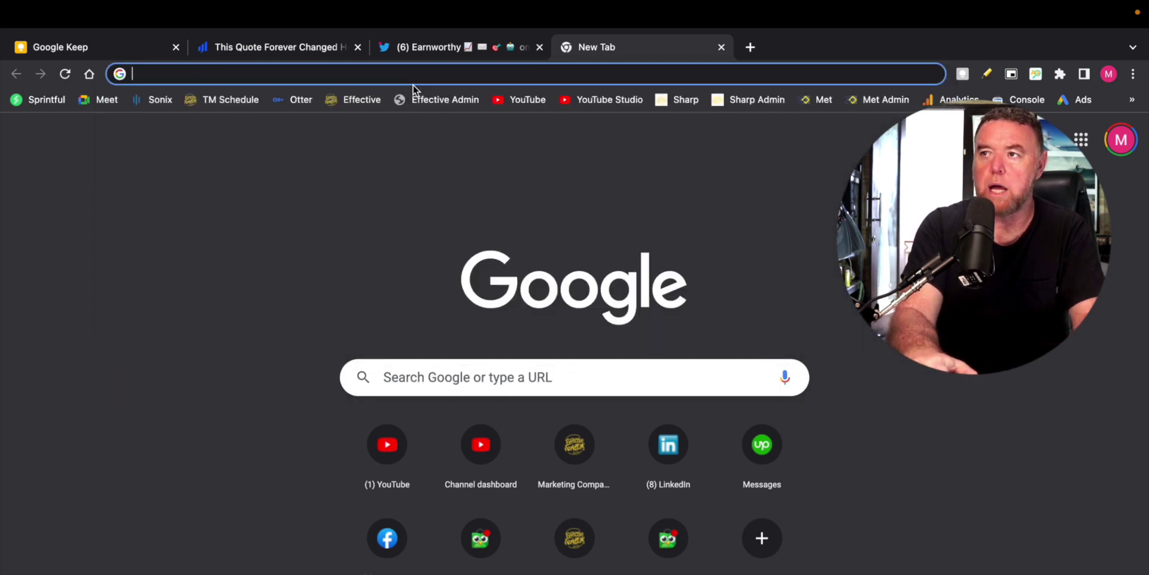
# Search Google for "page of text" and browse the image results.
pyautogui.write('page of ')
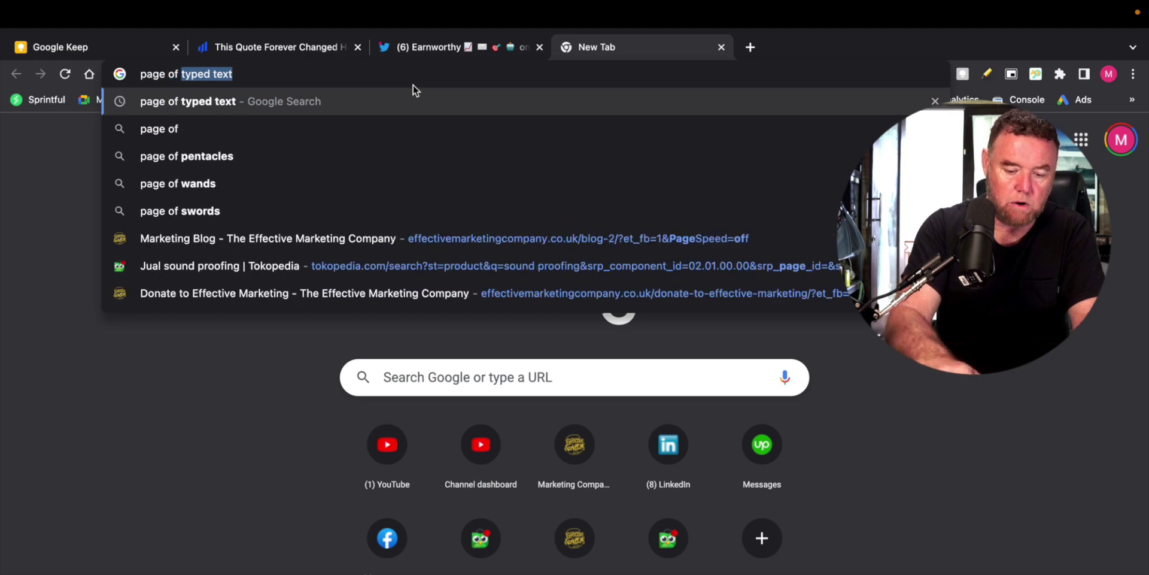
pyautogui.write('text')
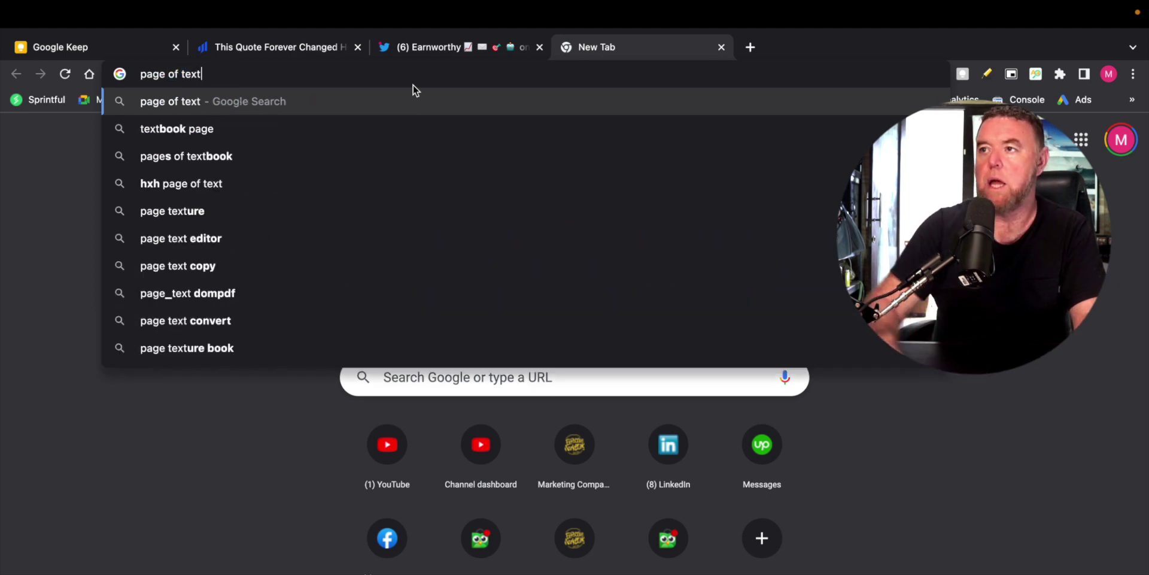
pyautogui.press('Return')
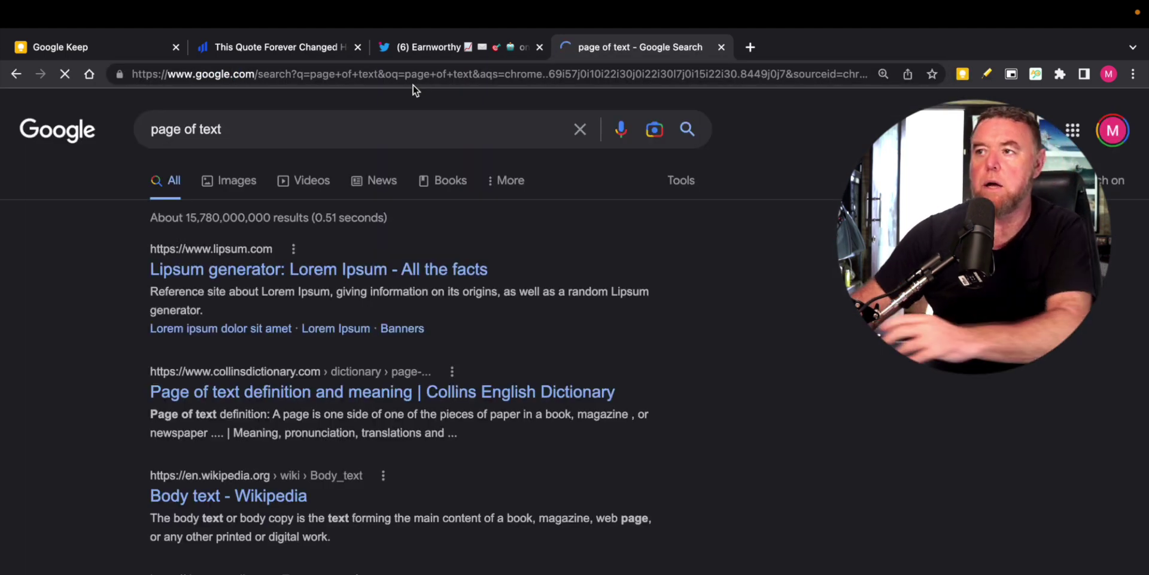
pyautogui.click(235, 182)
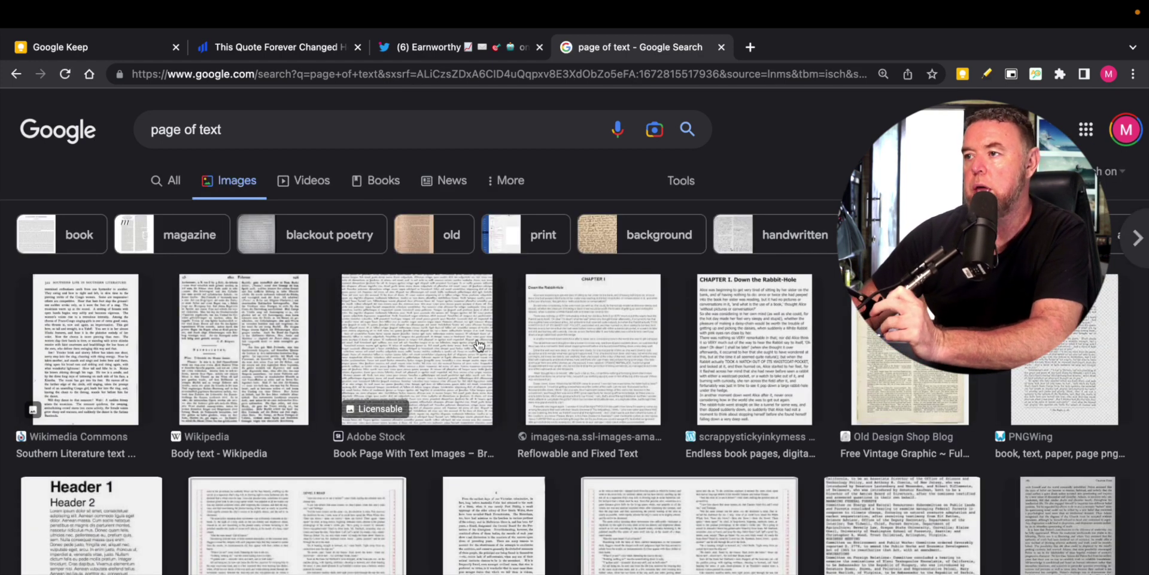
pyautogui.scroll(-5, 471, 332)
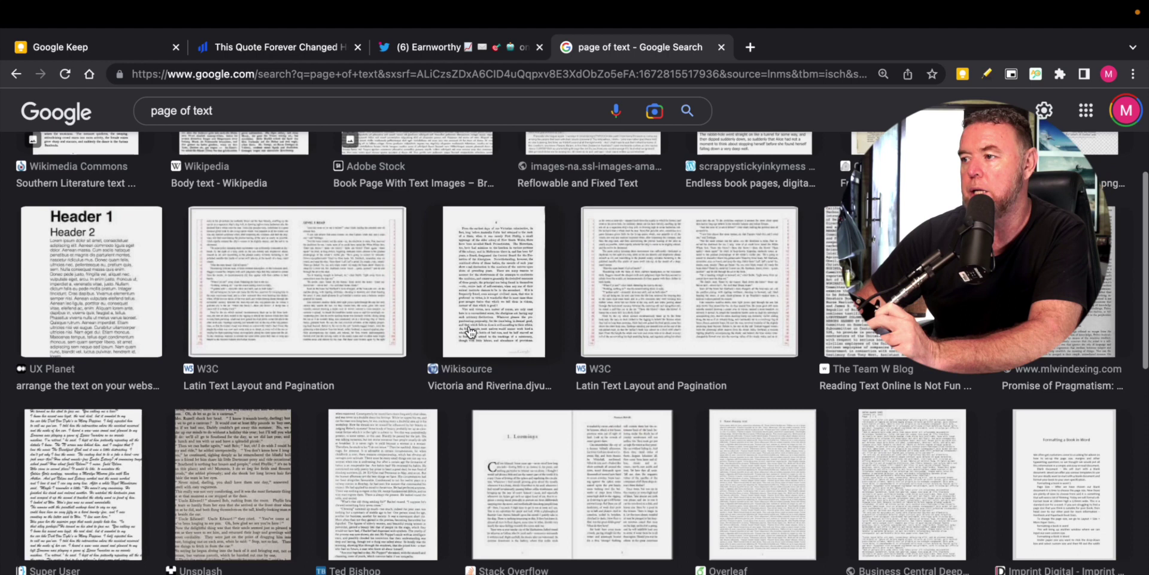
# Find the "Down the Rabbit-Hole" text page among the image results and save it to Google Keep.
pyautogui.scroll(-2, 471, 332)
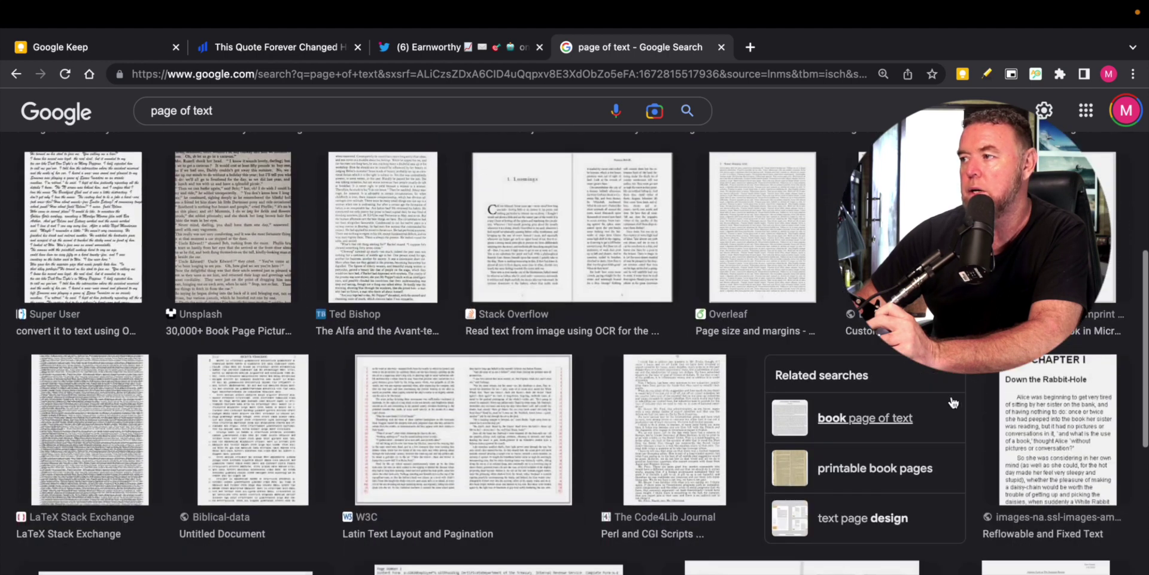
pyautogui.click(1011, 405)
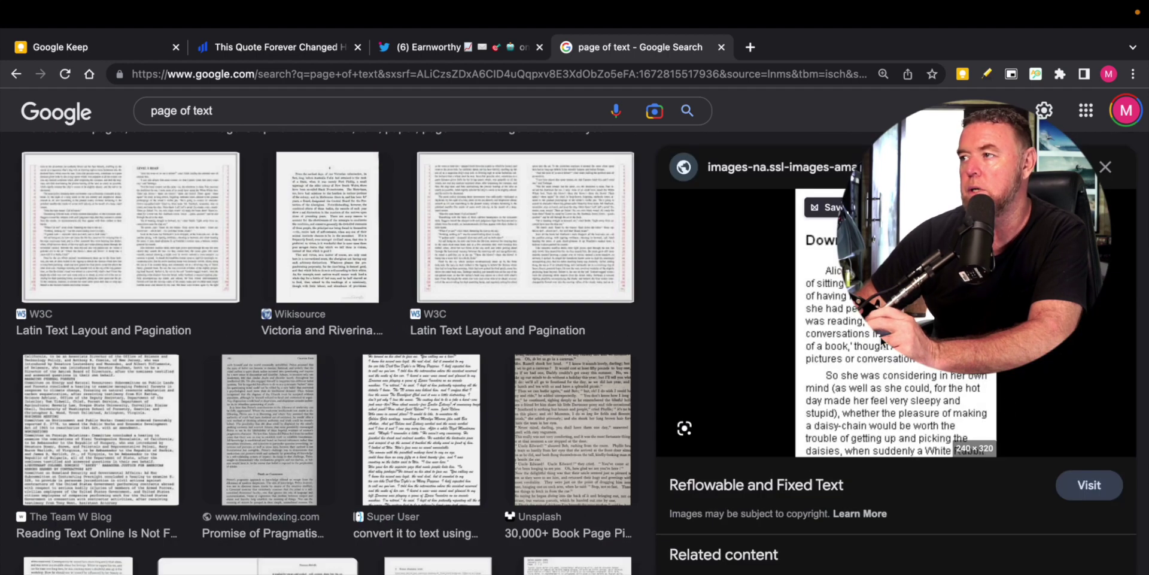
pyautogui.rightClick(878, 345)
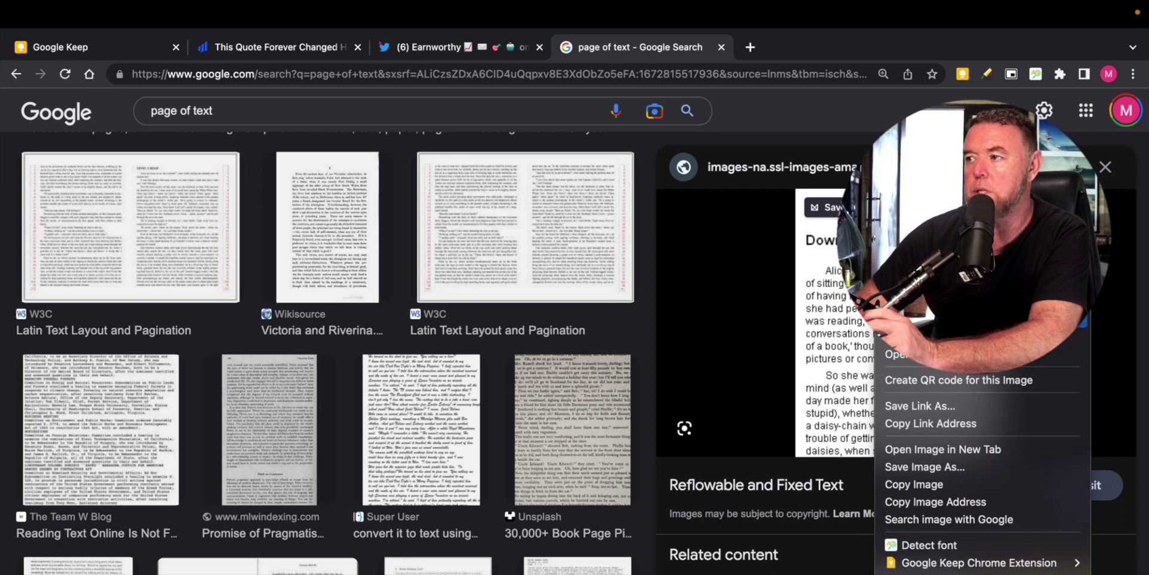
pyautogui.moveTo(944, 565)
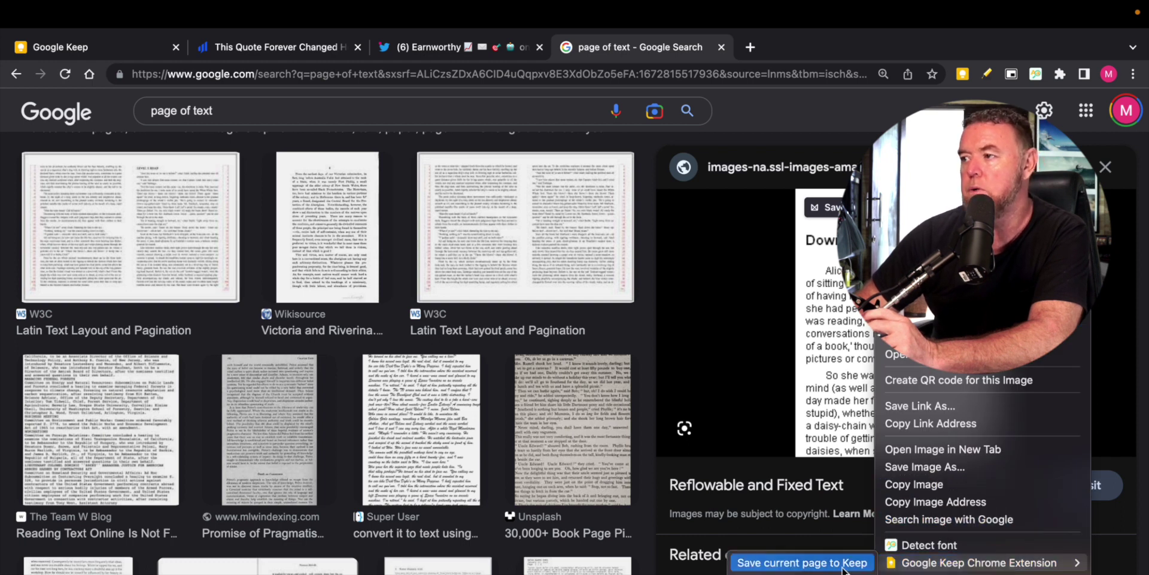
pyautogui.click(808, 571)
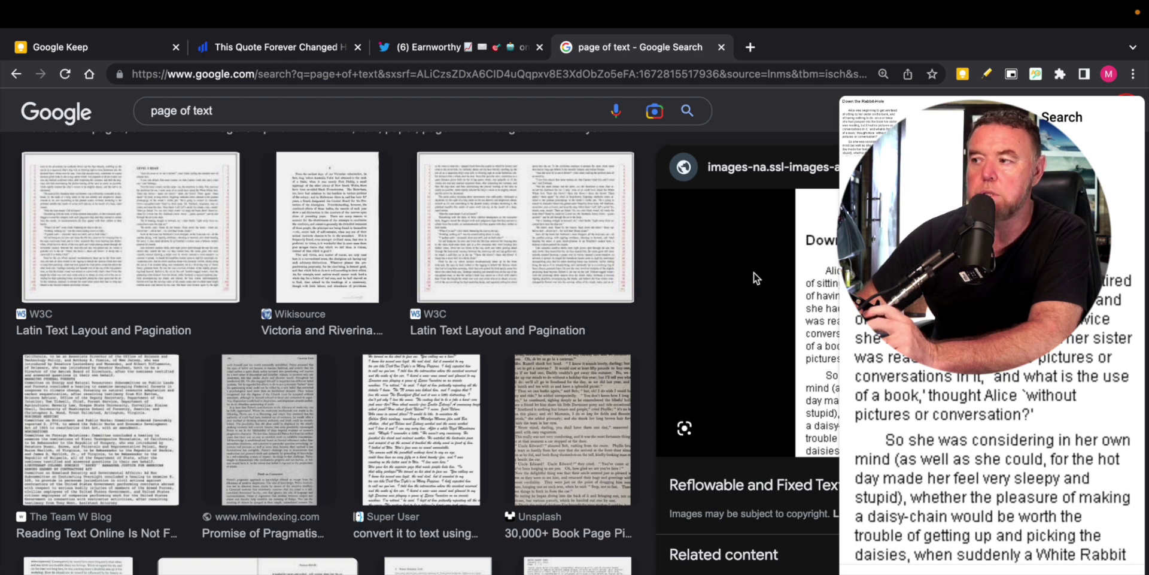
# Return to Google Keep and extract the text from the "Down the Rabbit-Hole" image into its note.
pyautogui.click(105, 50)
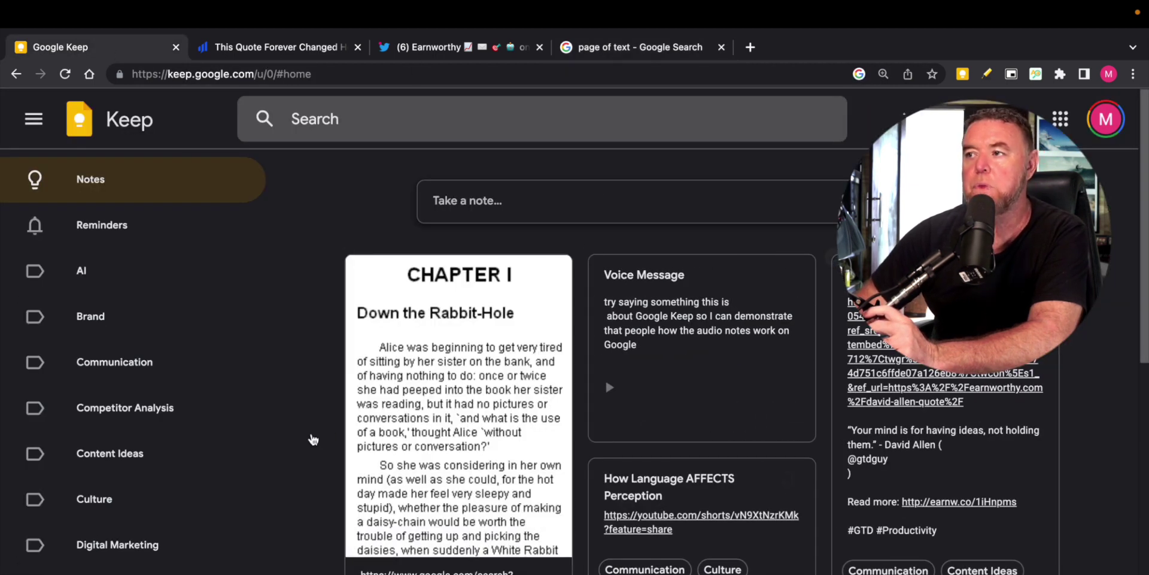
pyautogui.scroll(-1, 476, 389)
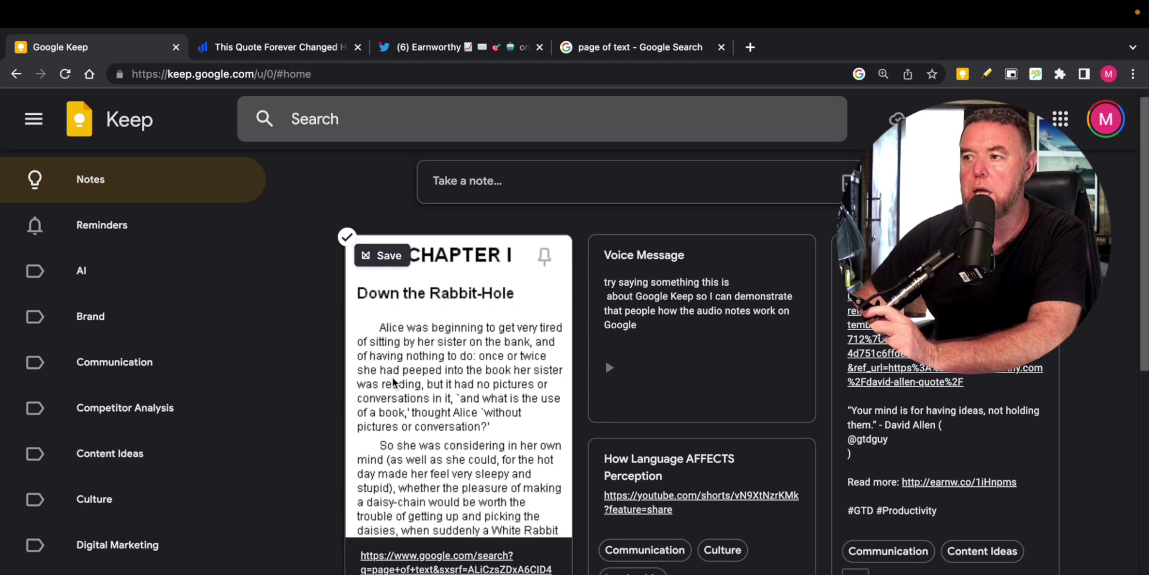
pyautogui.rightClick(536, 455)
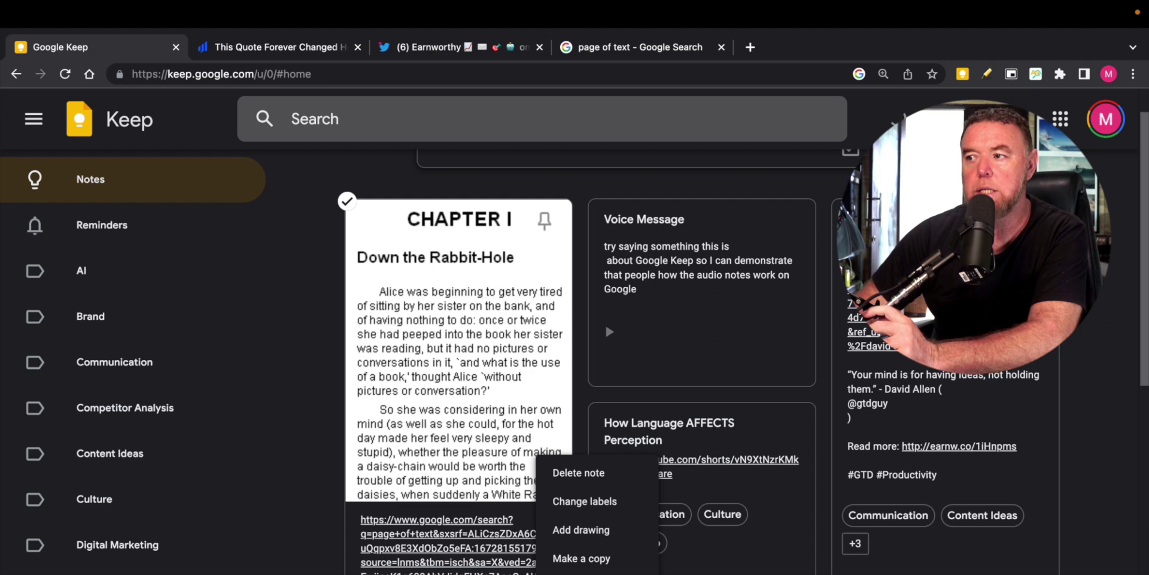
pyautogui.scroll(-6, 551, 426)
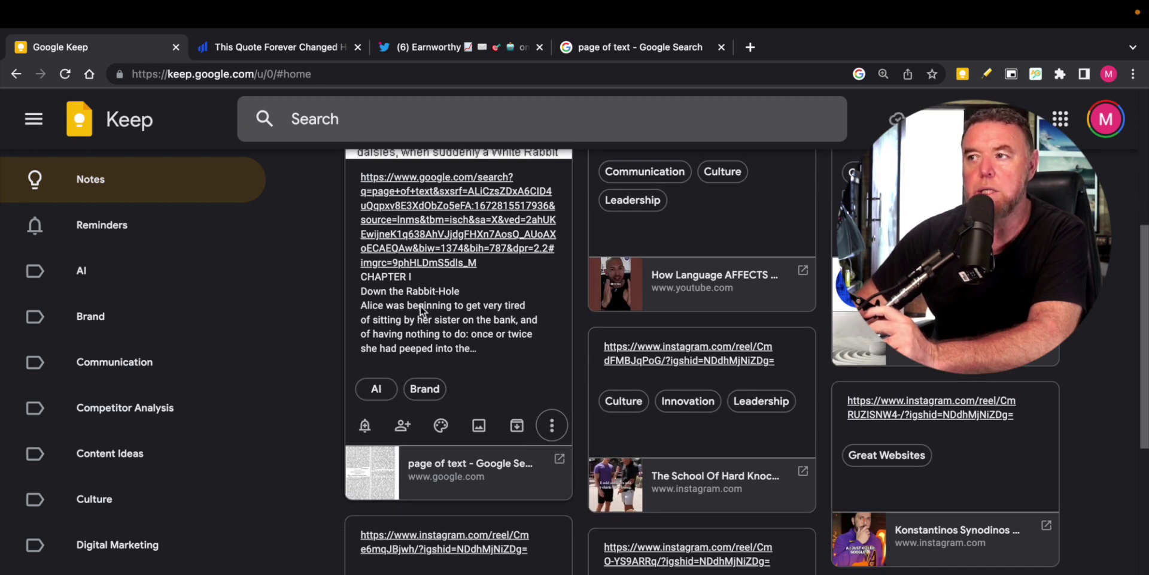
# Review the image note with its extracted text, and go back to the notes labelled Leadership.
pyautogui.scroll(3, 450, 307)
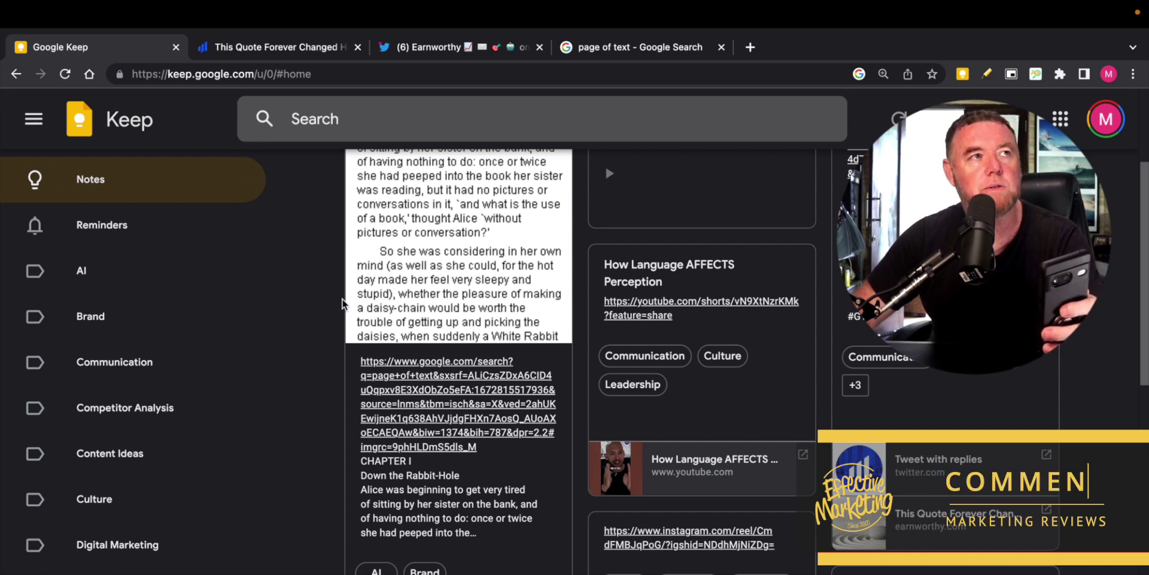
pyautogui.hotkey('alt', 'Left')
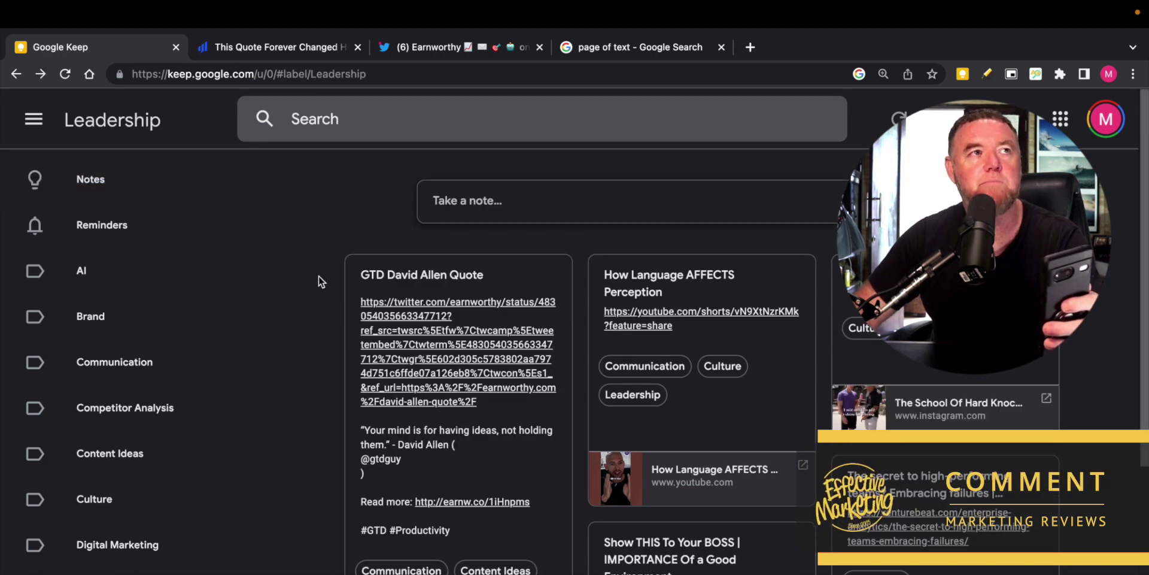